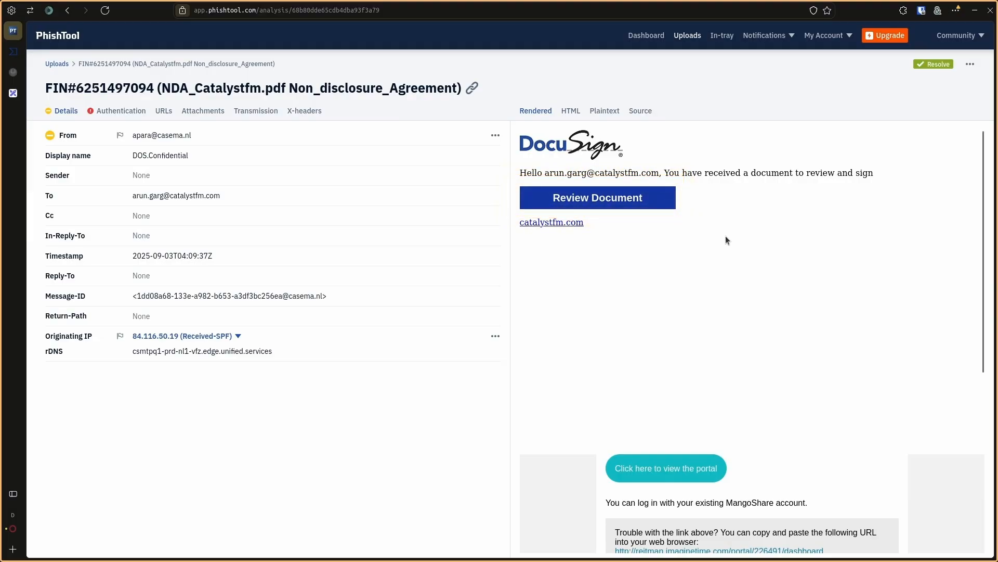
- Open the email's Review Document link in the secure browser and inspect the loaded webpage and its HTTP requests
scroll(750, 263, down, 1)
scroll(749, 263, up, 1)
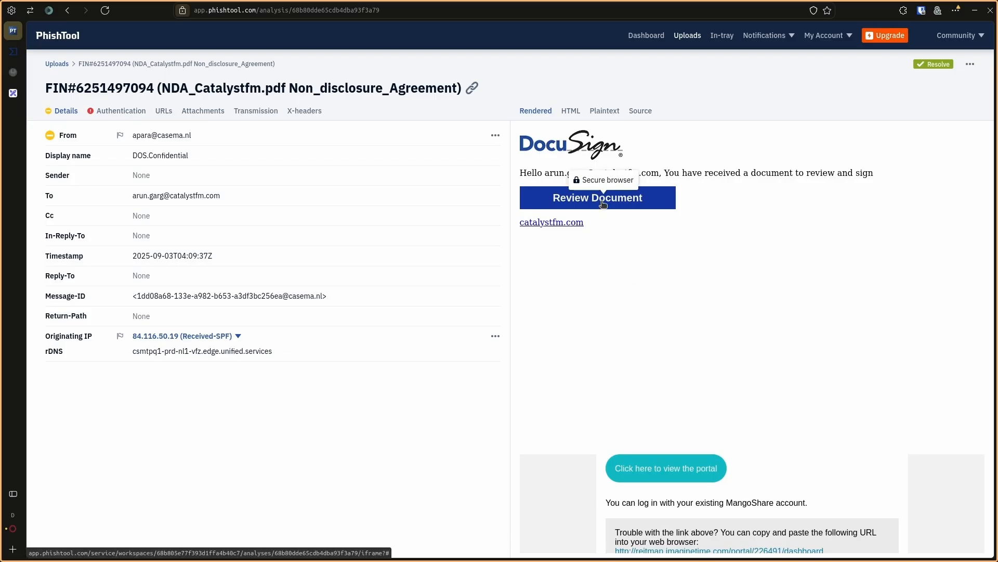
click(602, 201)
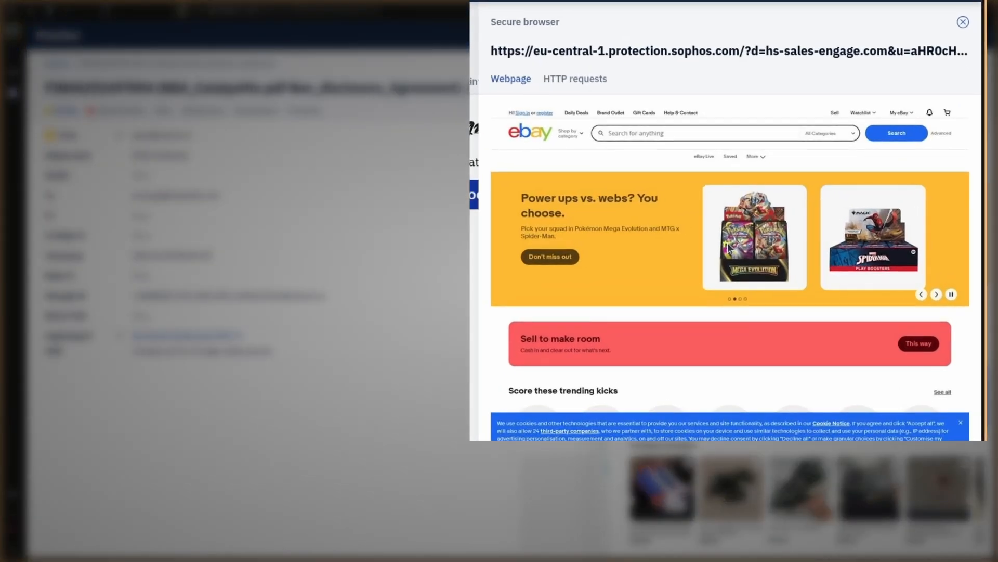
scroll(728, 243, down, 3)
scroll(728, 243, up, 3)
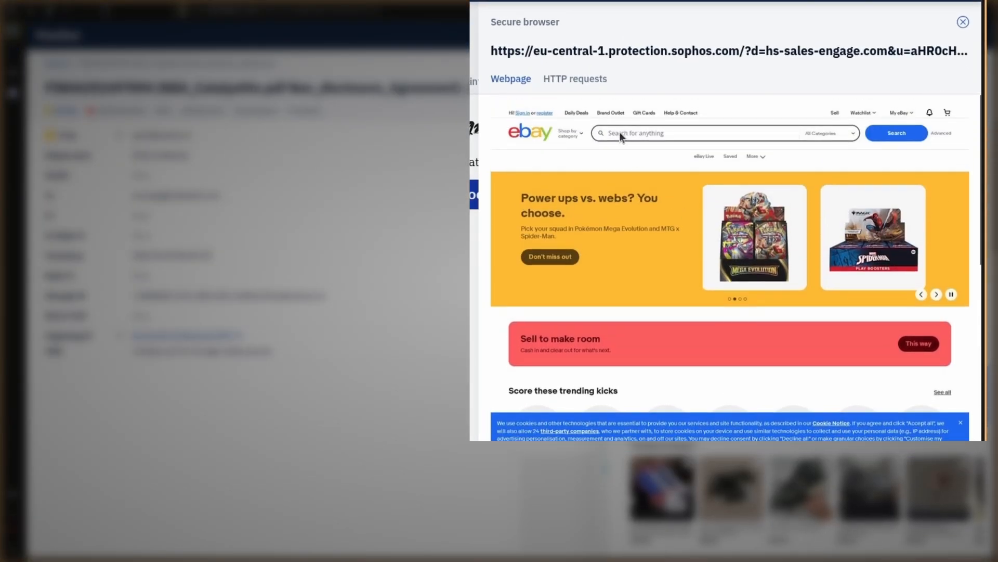
click(585, 84)
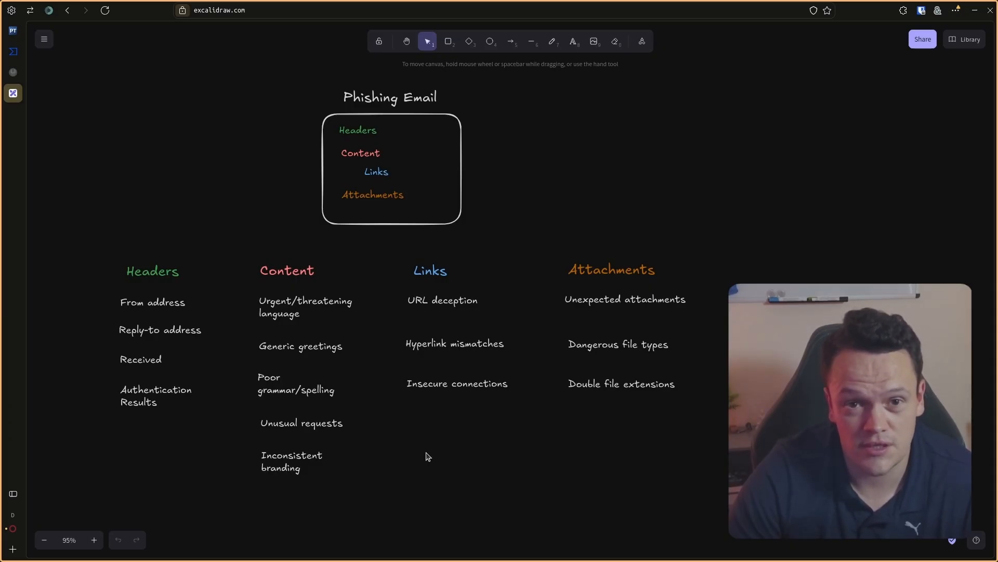
- Switch to VirusTotal and review the security vendors' analysis of Dowód Przelewu.zip
click(71, 37)
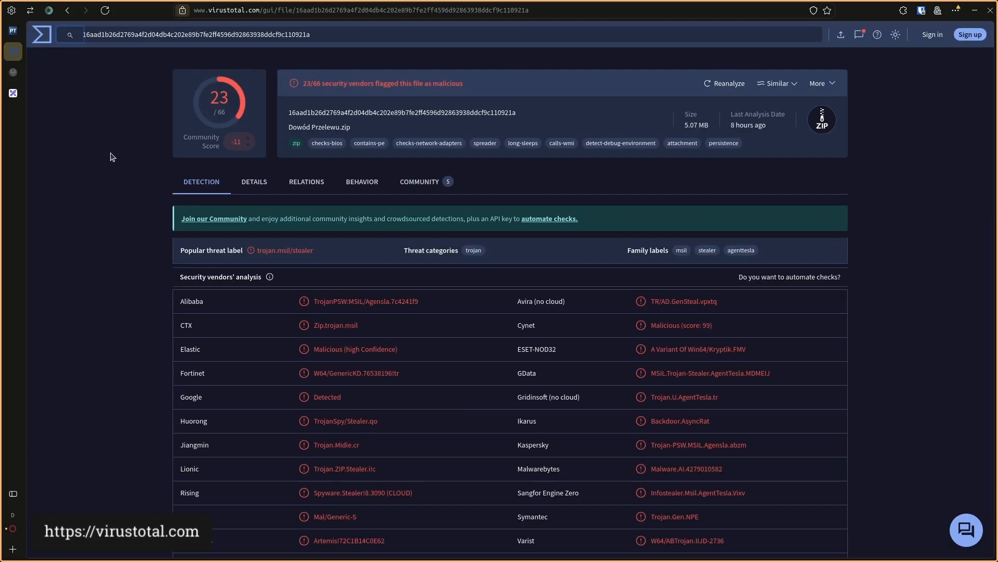
scroll(415, 249, down, 2)
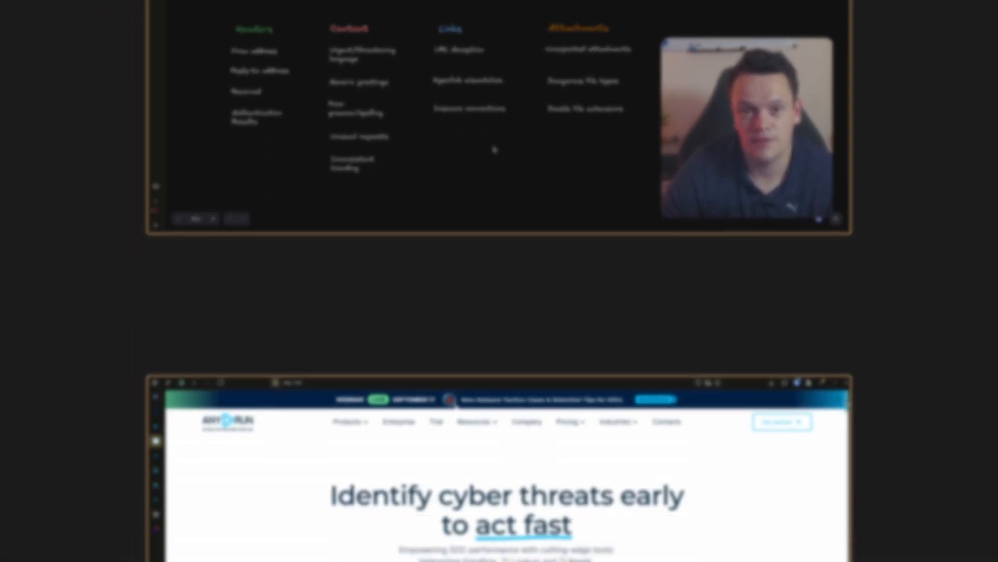
- Read through the ANY.RUN home page and its Malware Sandbox and Threat Intelligence Lookup product pages
scroll(993, 48, down, 3)
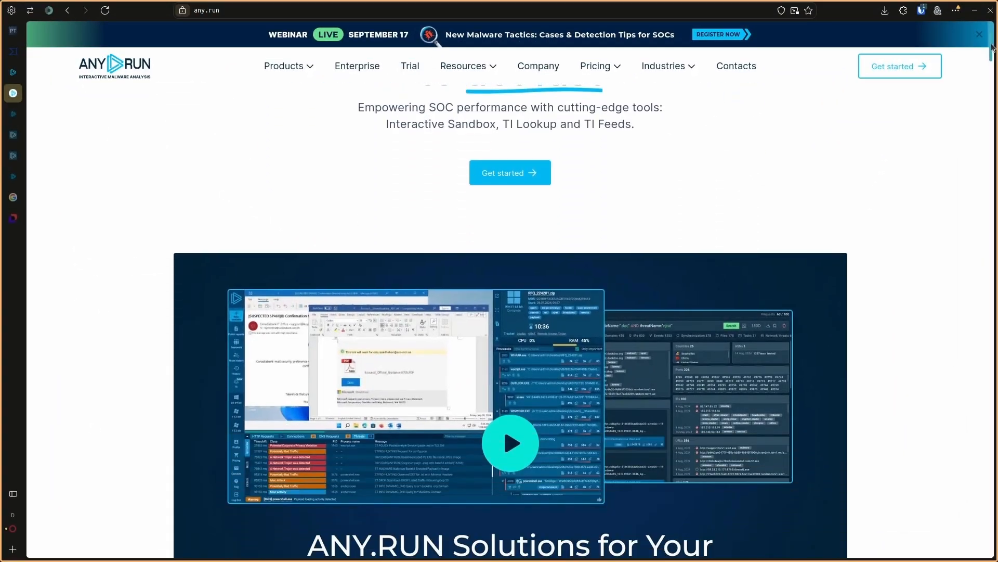
scroll(992, 48, down, 2)
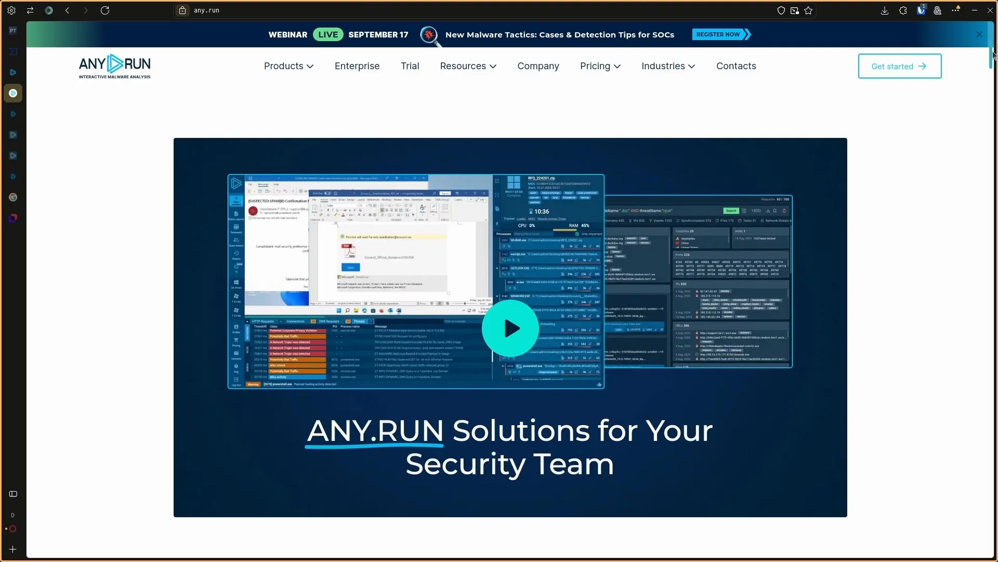
scroll(992, 52, down, 8)
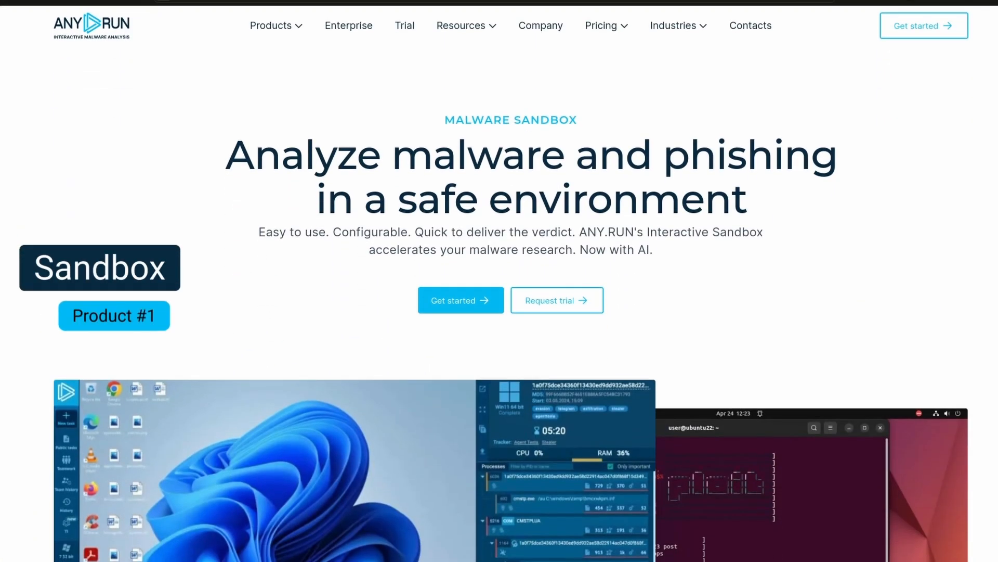
scroll(511, 302, down, 4)
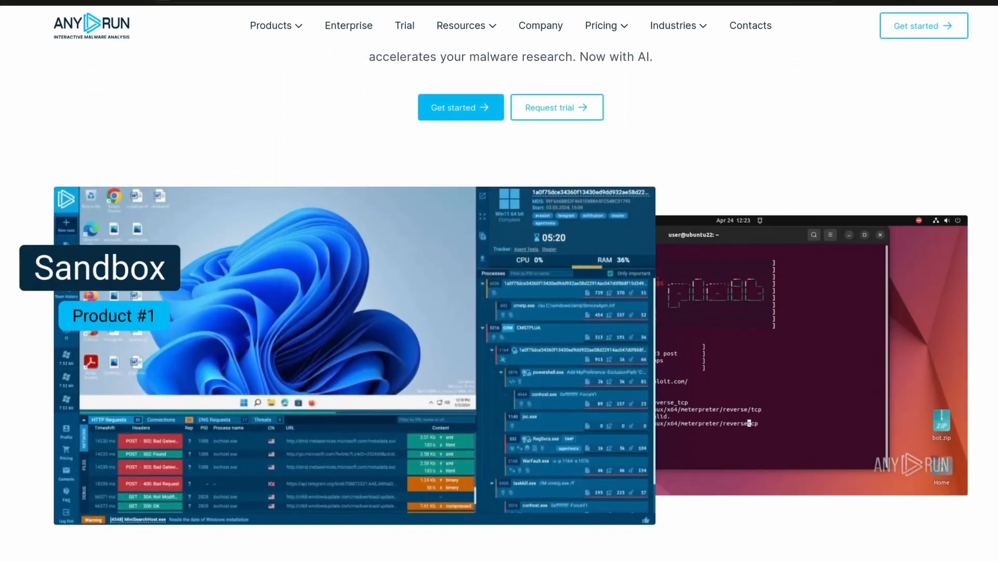
scroll(511, 301, down, 6)
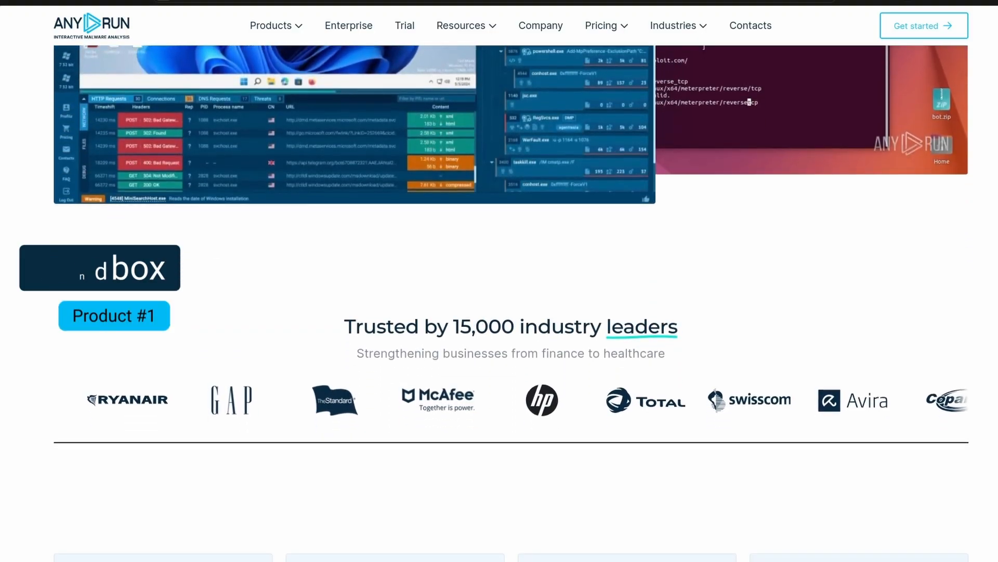
scroll(511, 302, down, 5)
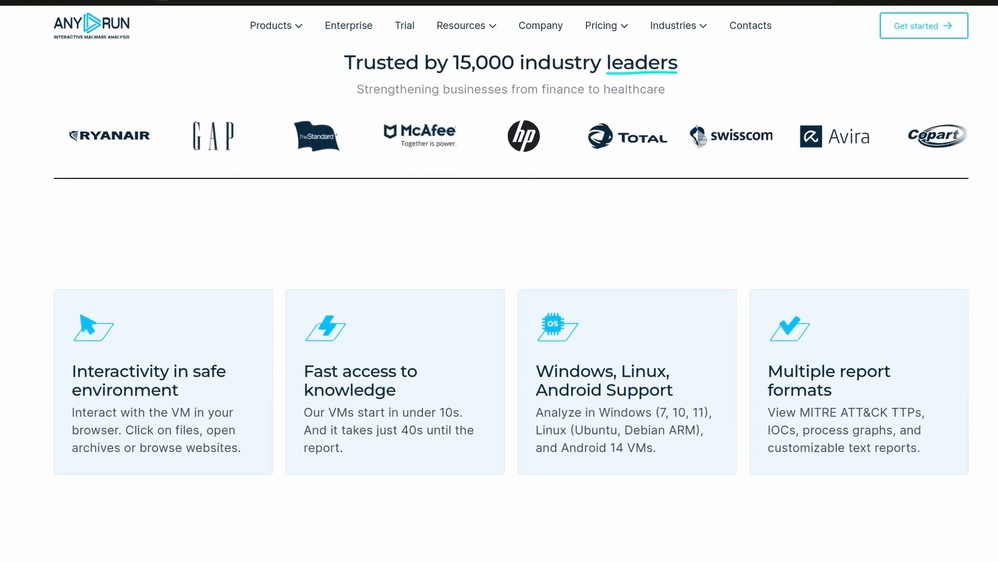
scroll(511, 301, down, 3)
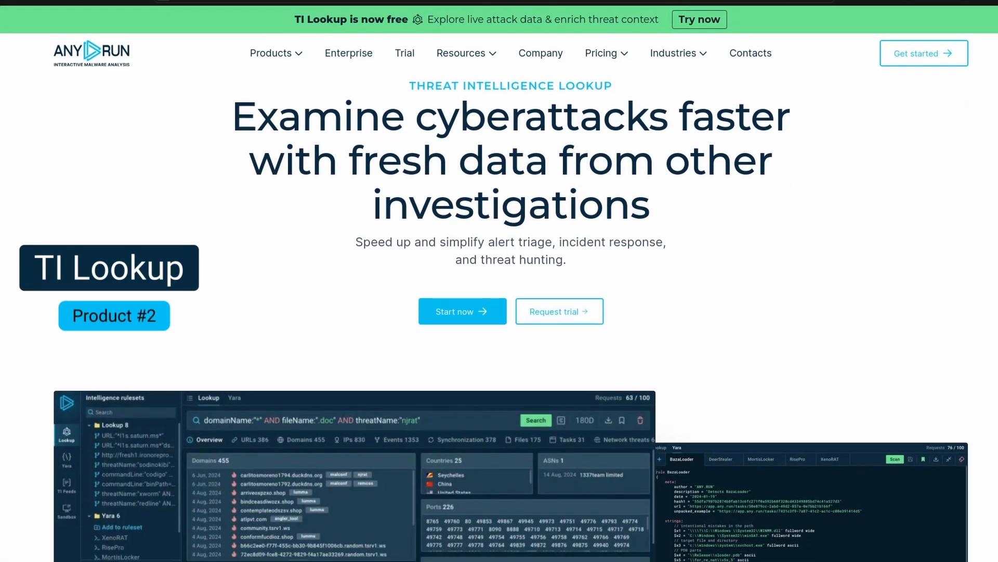
scroll(510, 312, down, 5)
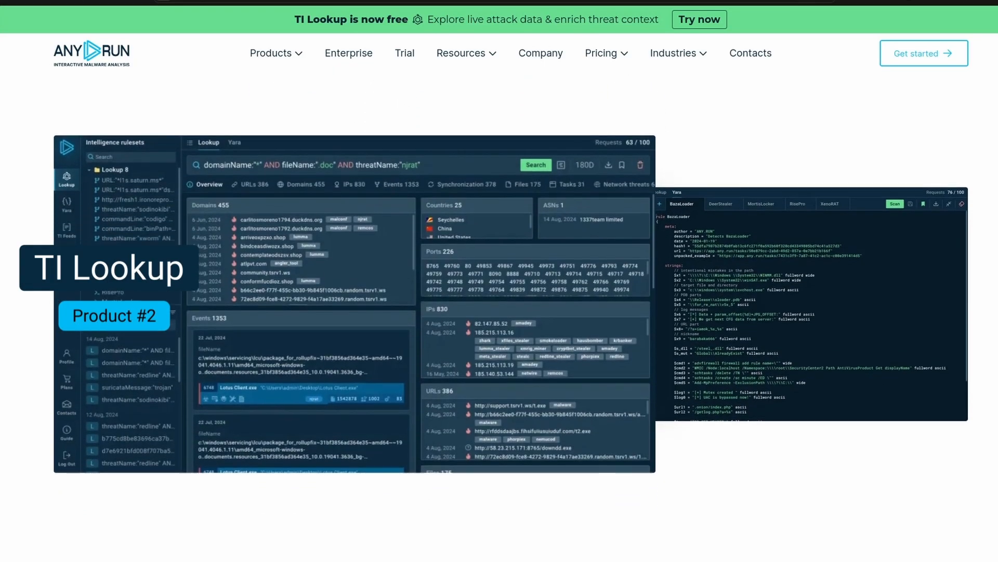
scroll(510, 312, down, 5)
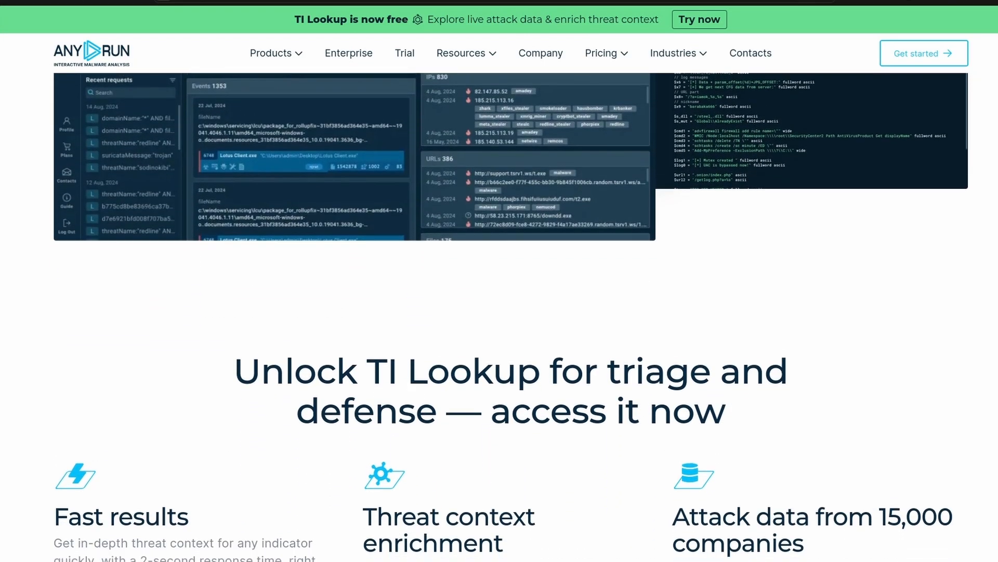
scroll(510, 312, down, 4)
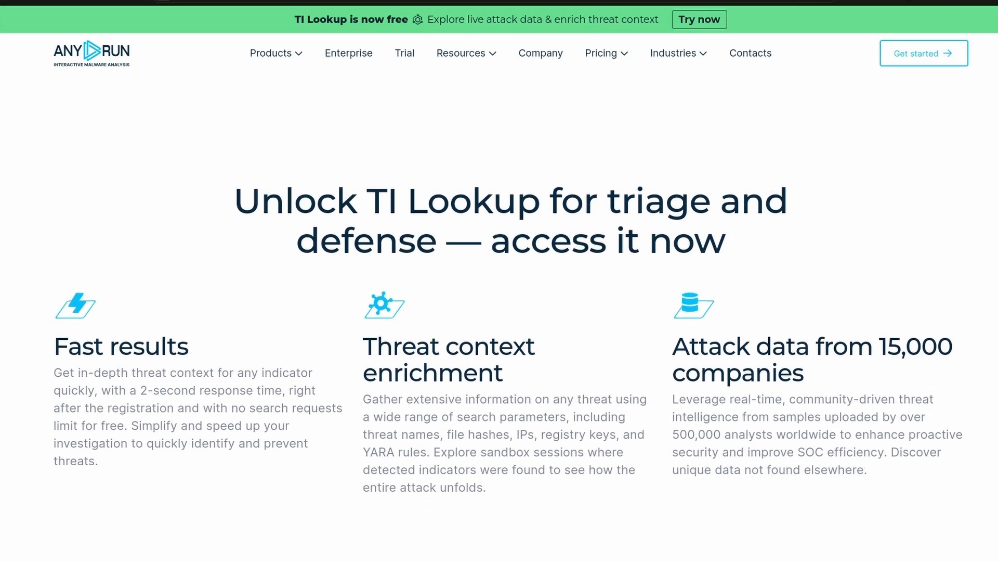
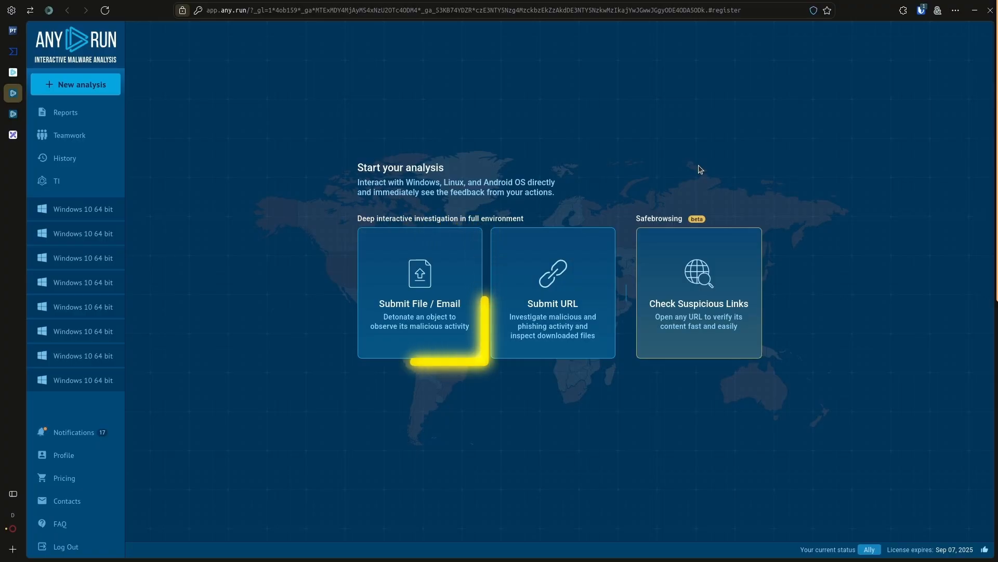
- Submit the NDA_Catalystfm.pdf Non_disclosure_Agreement .eml file from the Desktop for deep analysis and use Pro mode
click(433, 264)
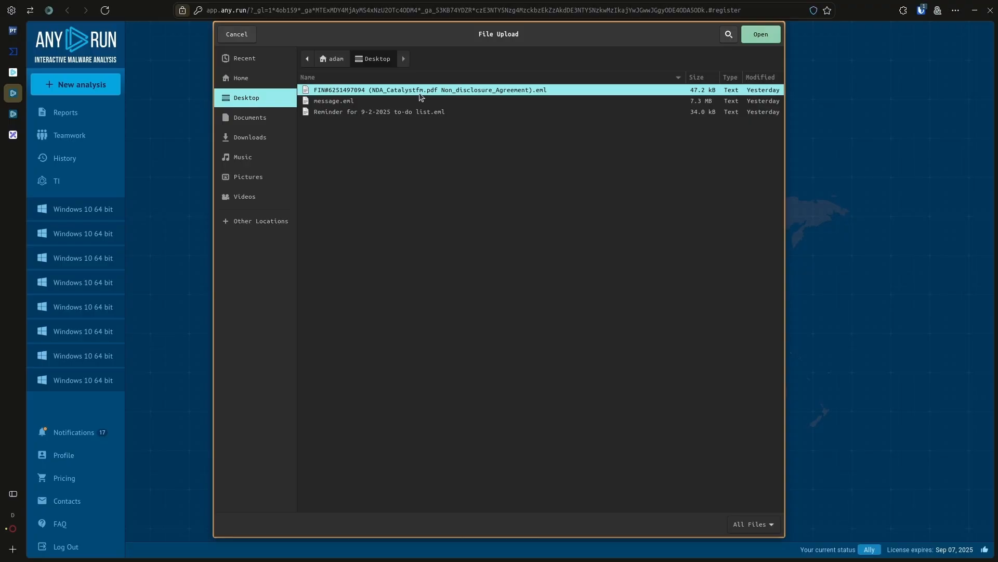
double_click(420, 92)
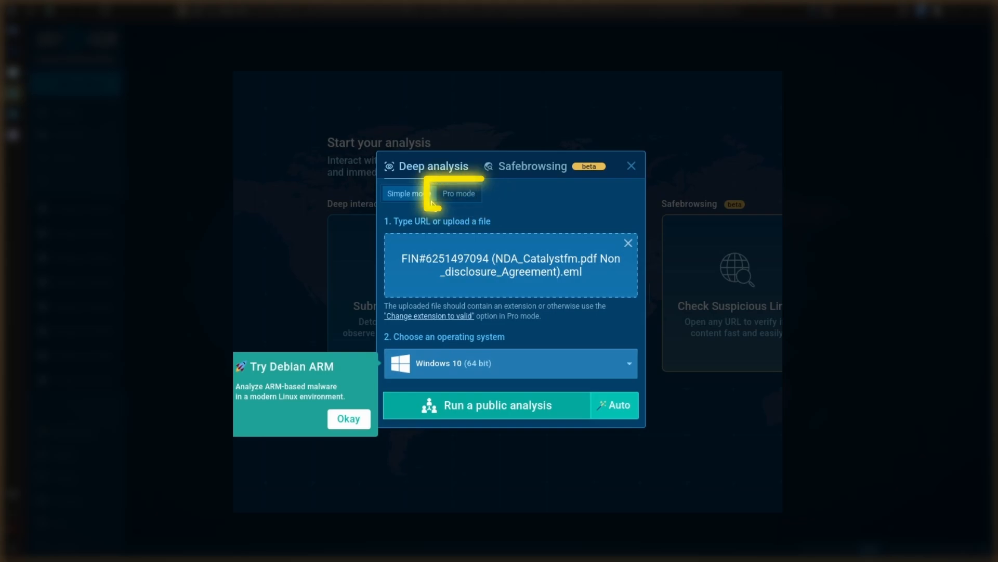
click(458, 195)
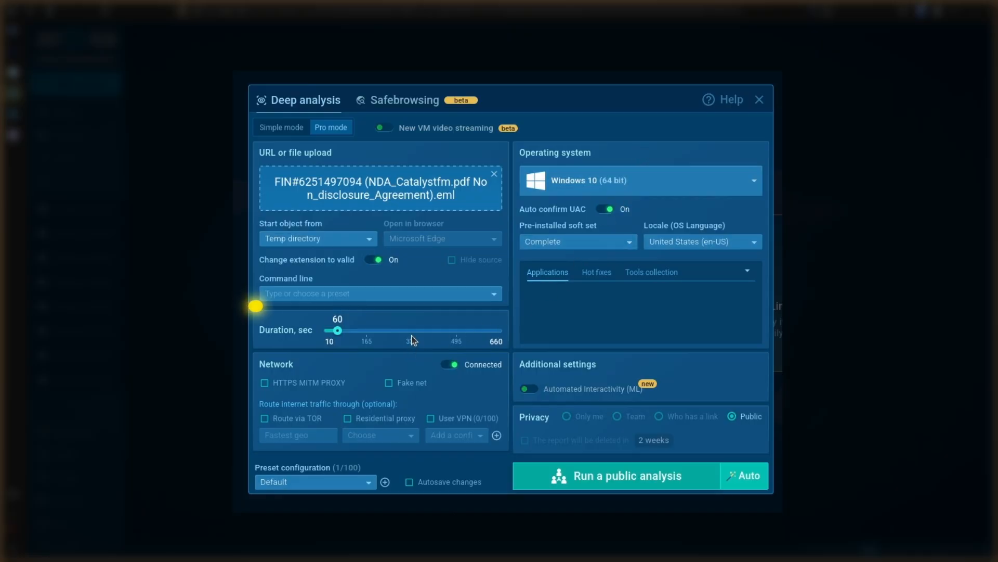
- Set the analysis duration to 309 seconds and run it as a public analysis, agreeing to the public access notice
drag(338, 331, 407, 333)
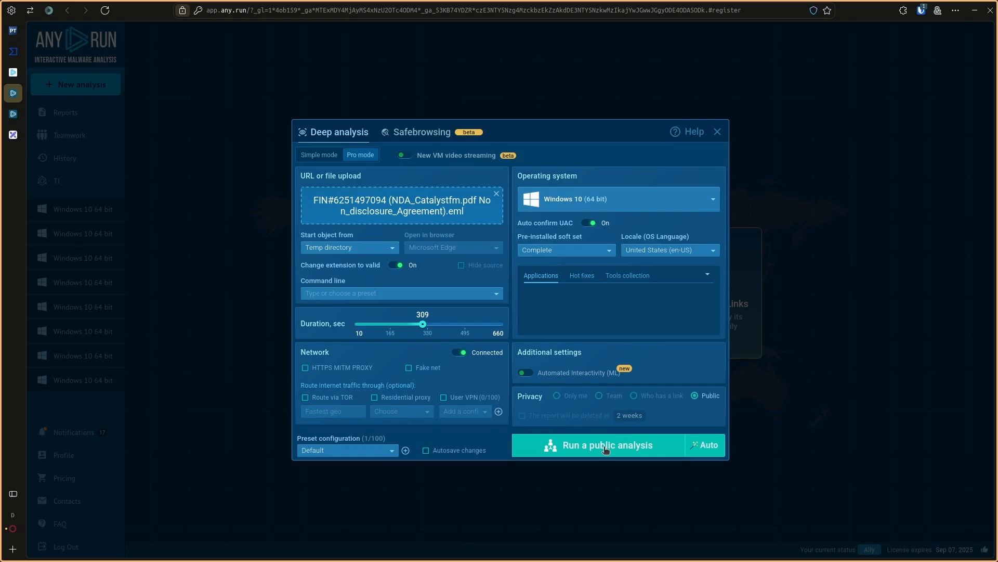
click(605, 448)
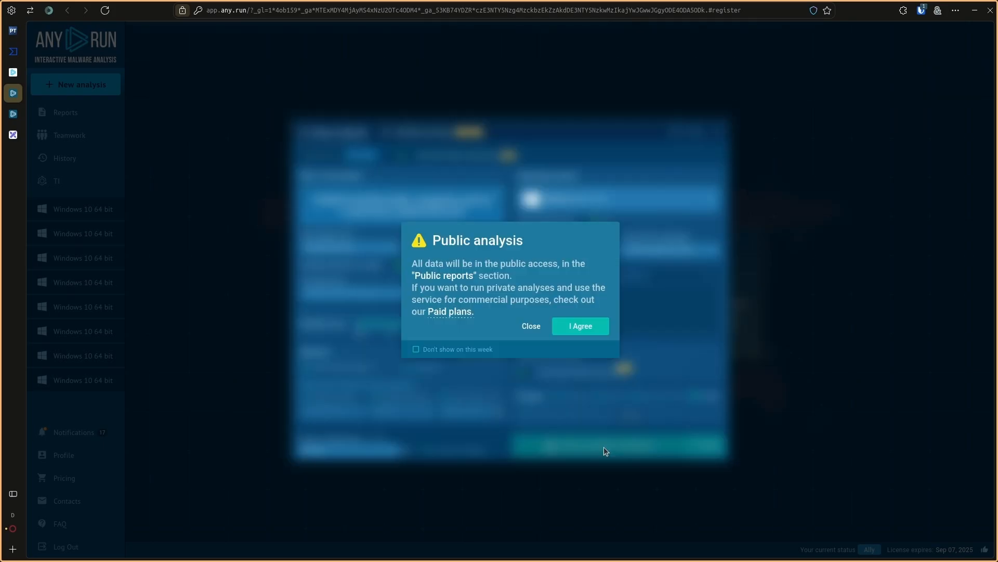
click(573, 325)
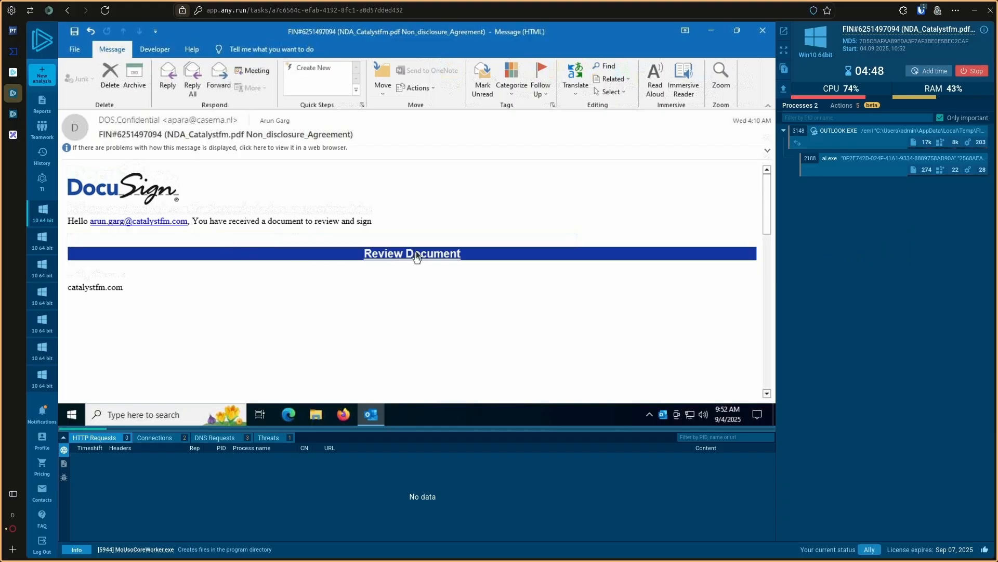
- Follow the Review Document link in the sandboxed email and complete the Cloudflare human verification
mouse_move(417, 254)
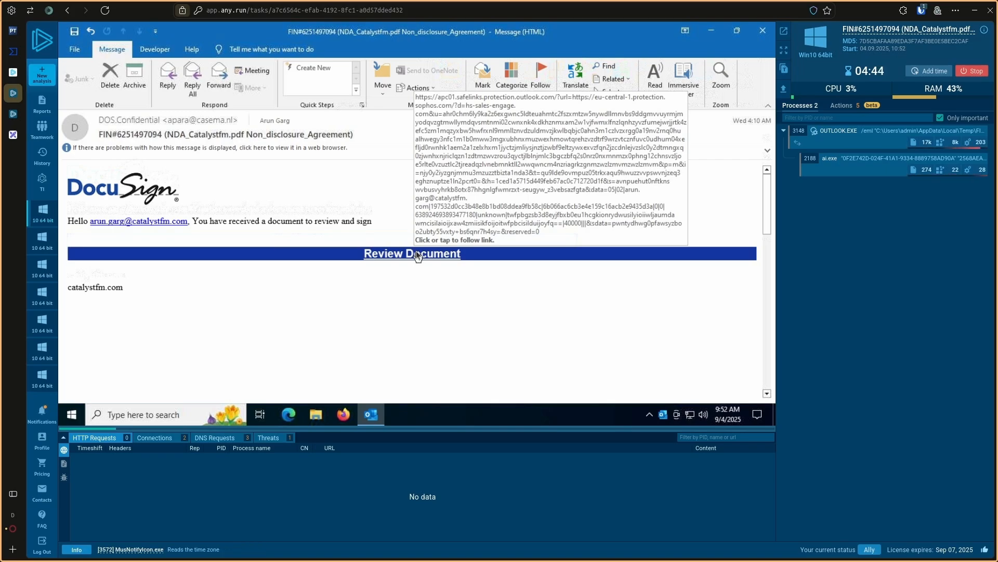
click(417, 252)
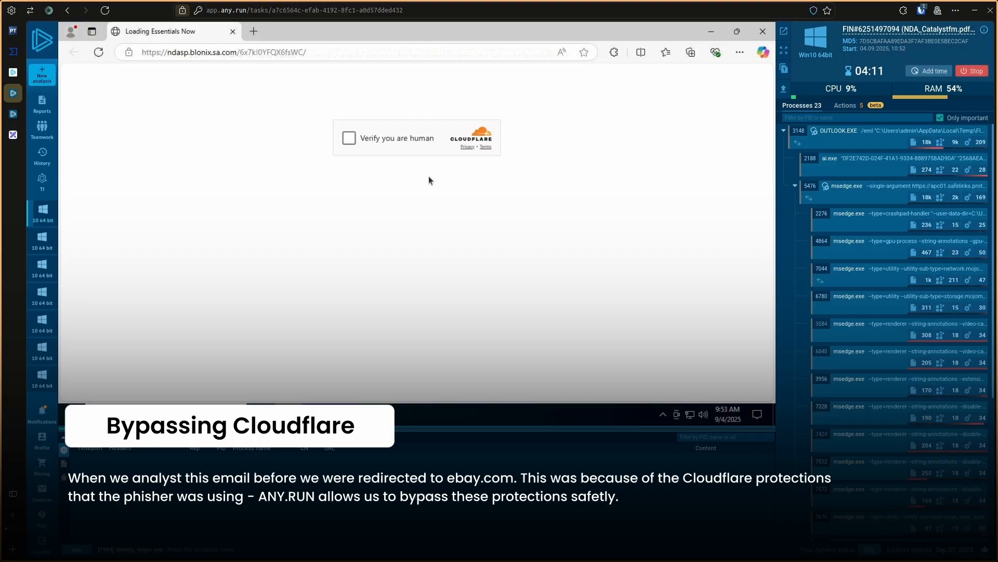
click(350, 137)
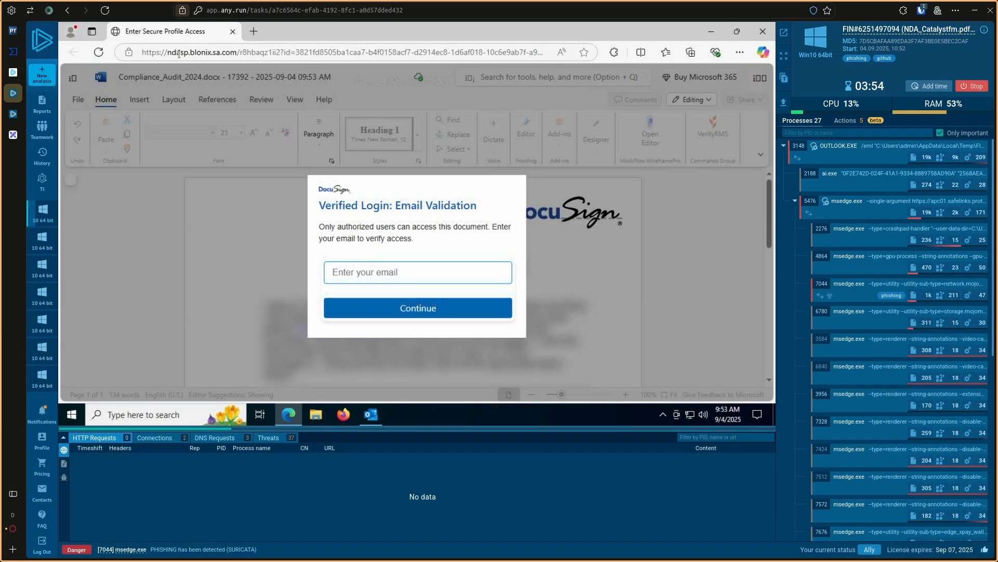
- Highlight the ndasp.blonix.sa domain in the fake DocuSign page's address to inspect it
drag(175, 54, 223, 54)
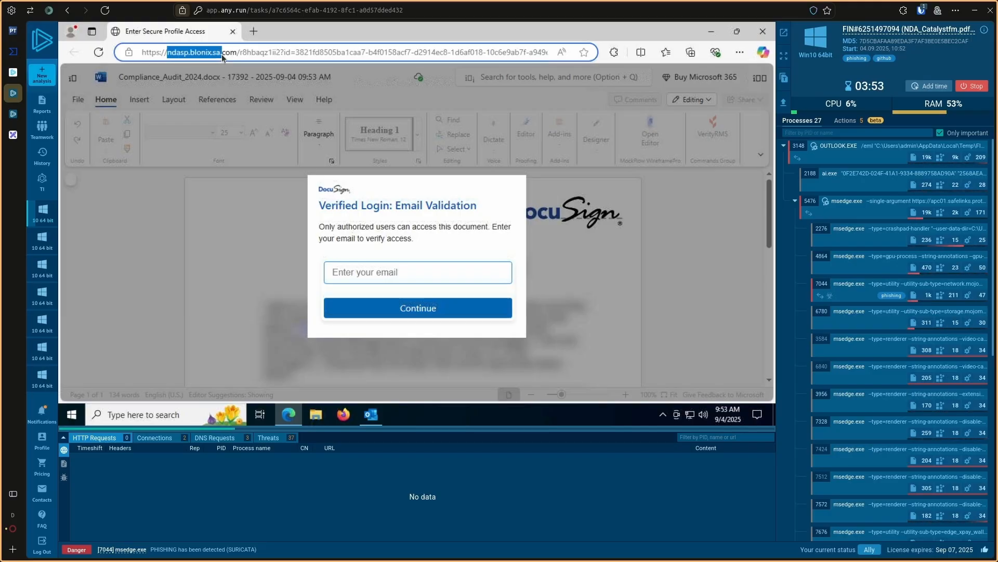
click(303, 129)
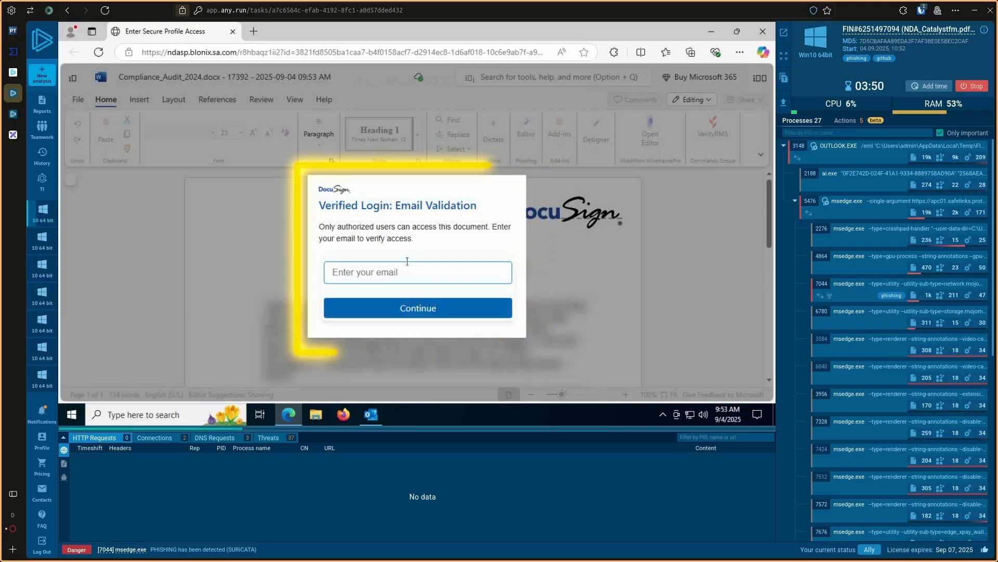
- Copy the recipient's email address from the Outlook message into the fake DocuSign email validation form and submit it
click(371, 414)
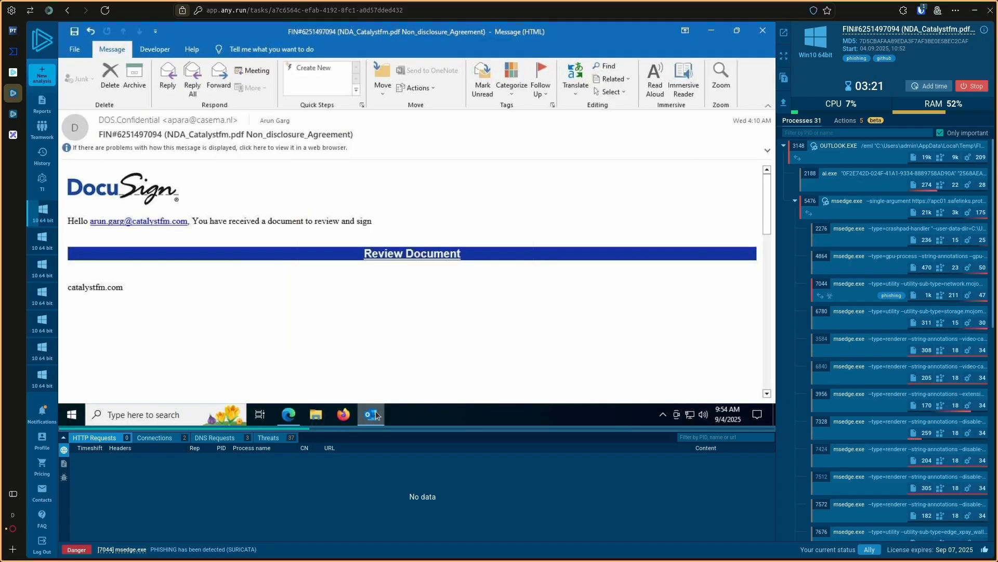
drag(88, 219, 188, 221)
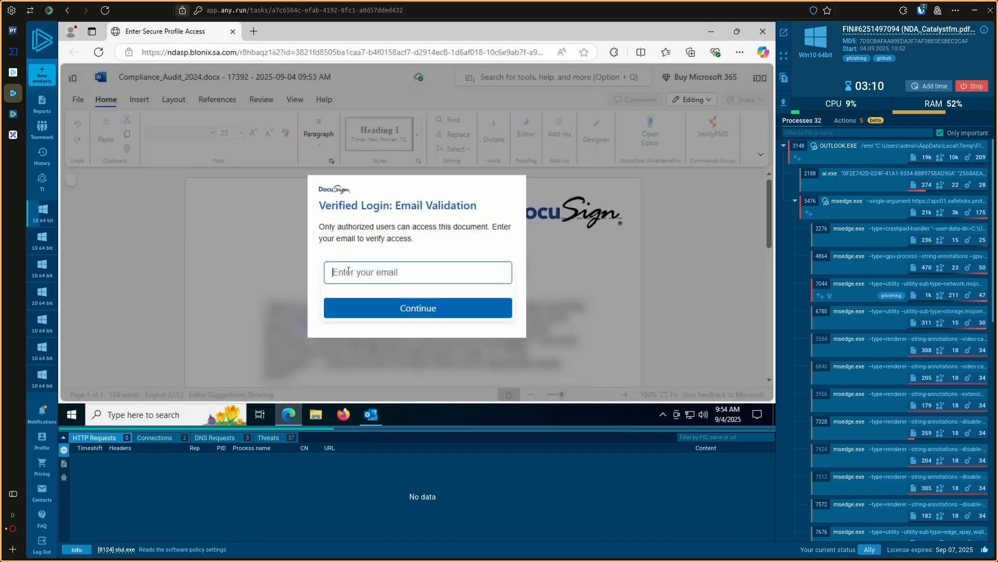
key(ctrl+v)
click(424, 313)
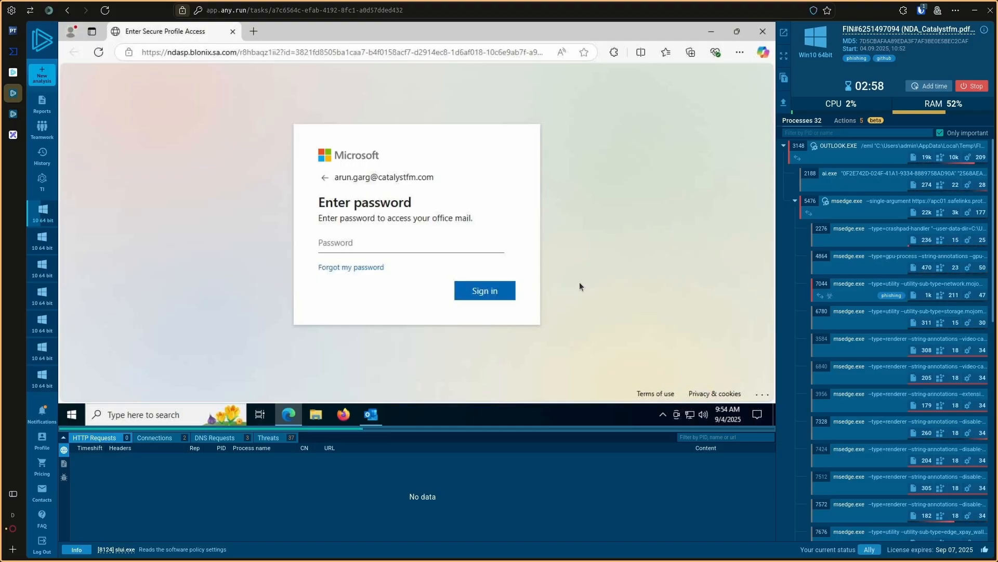
- Inspect the web address of the fake Microsoft password page
click(203, 54)
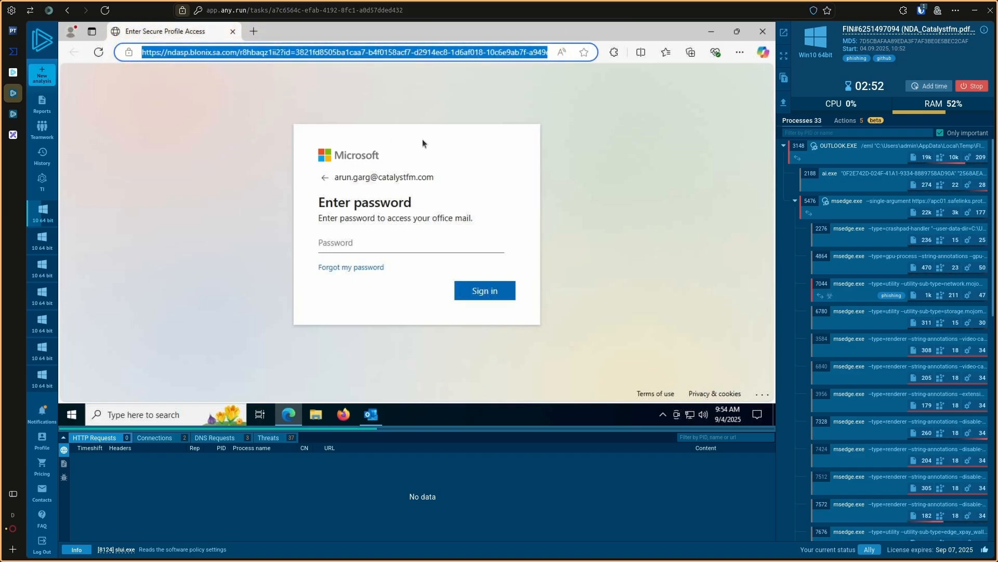
click(571, 234)
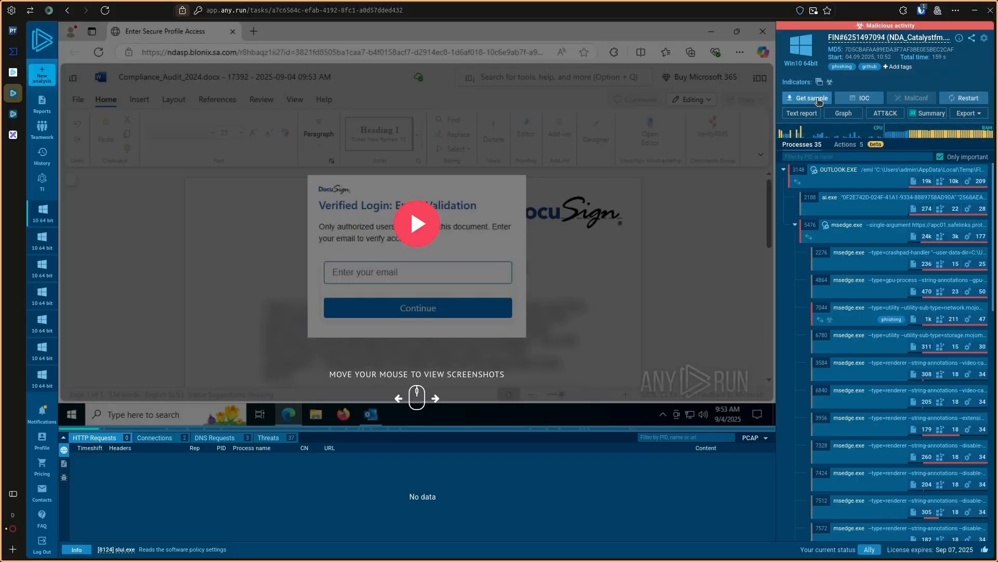
- Review the analysis's indicators of compromise, from the main object and dropped files to the connections and HTTP/HTTPS requests
click(862, 99)
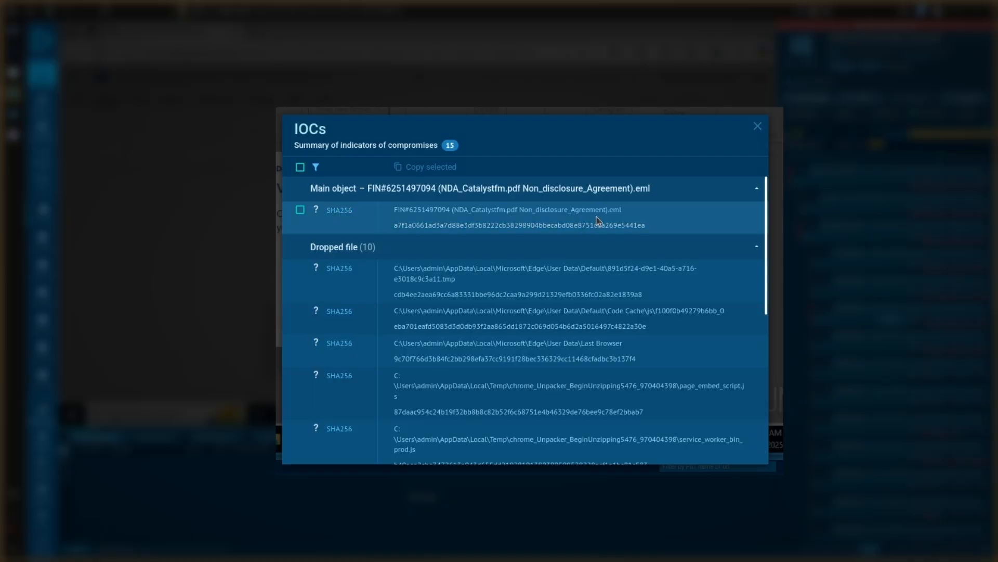
scroll(645, 214, down, 1)
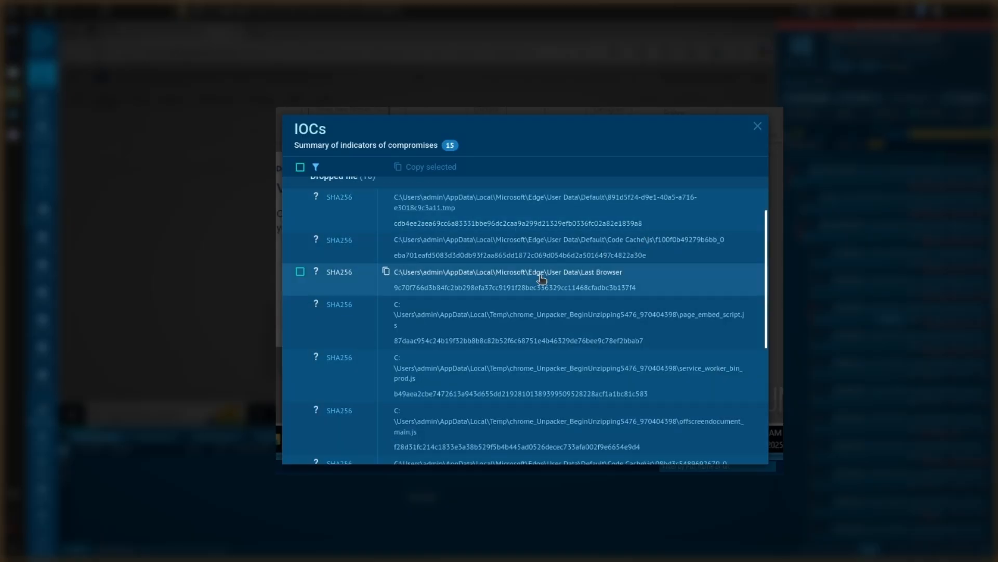
scroll(682, 239, down, 3)
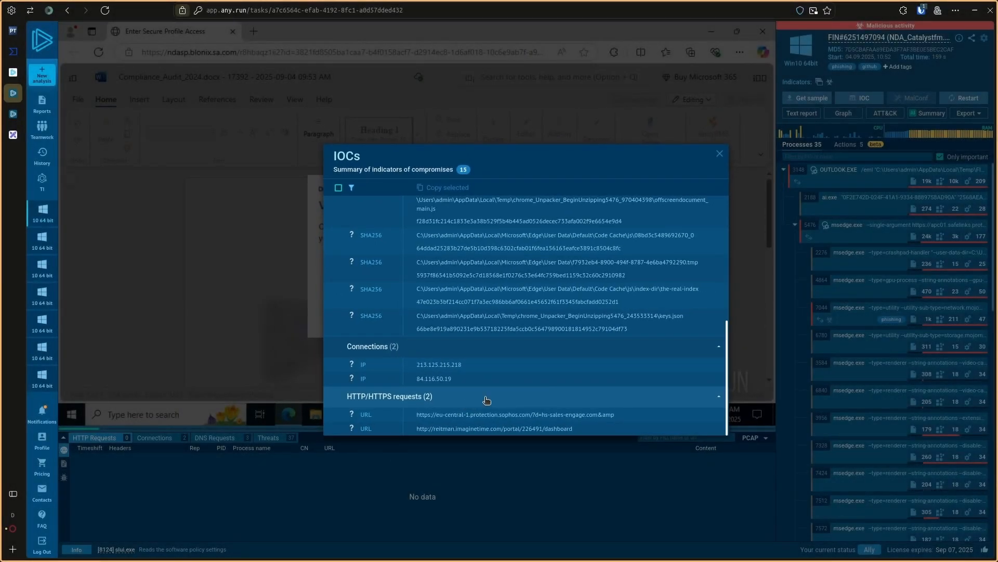
click(719, 153)
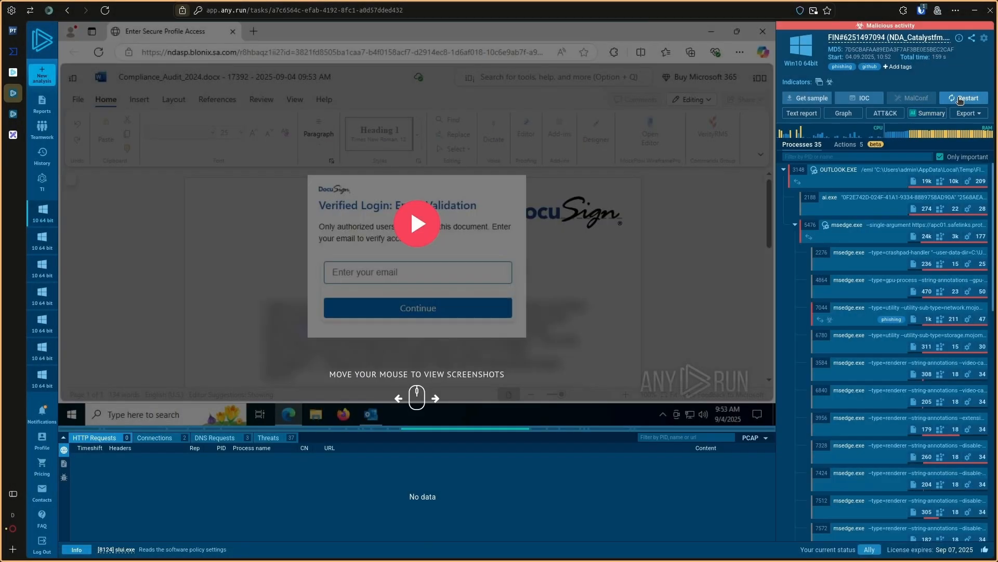
- Open the analysis's text report, browse its captured screenshots through to the last one, and return to the analysis
click(805, 114)
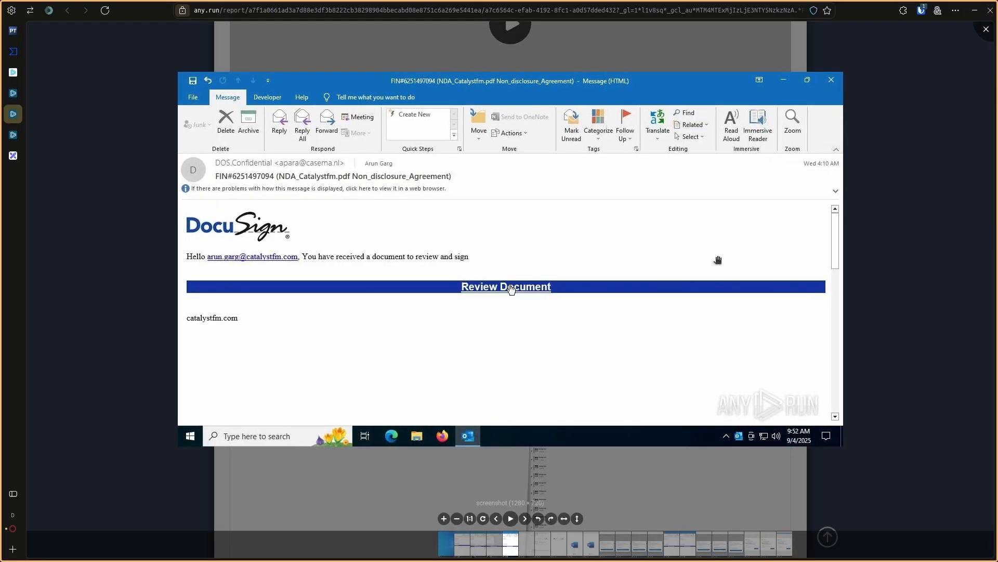
click(592, 544)
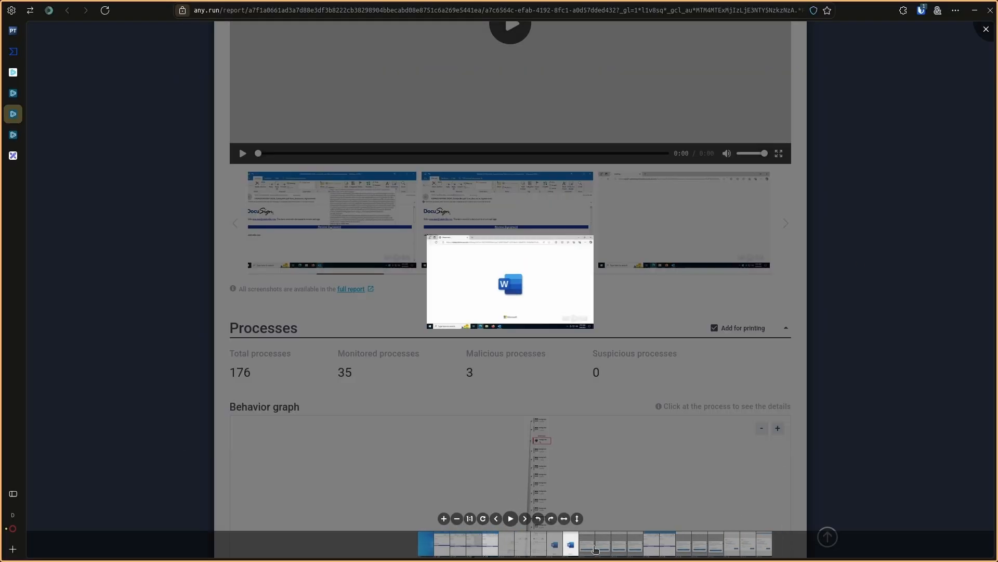
click(604, 549)
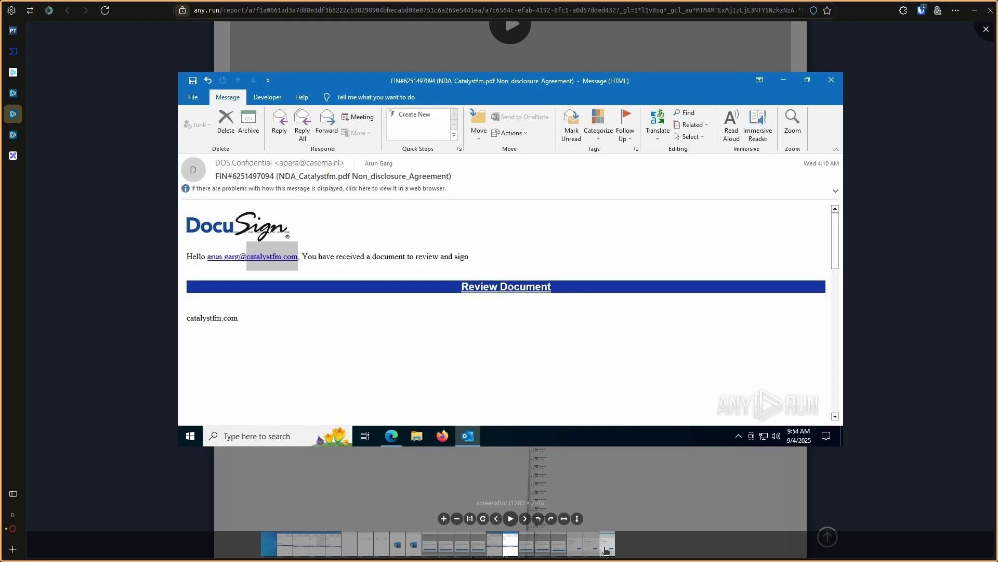
click(606, 550)
key(ctrl+shift+Tab)
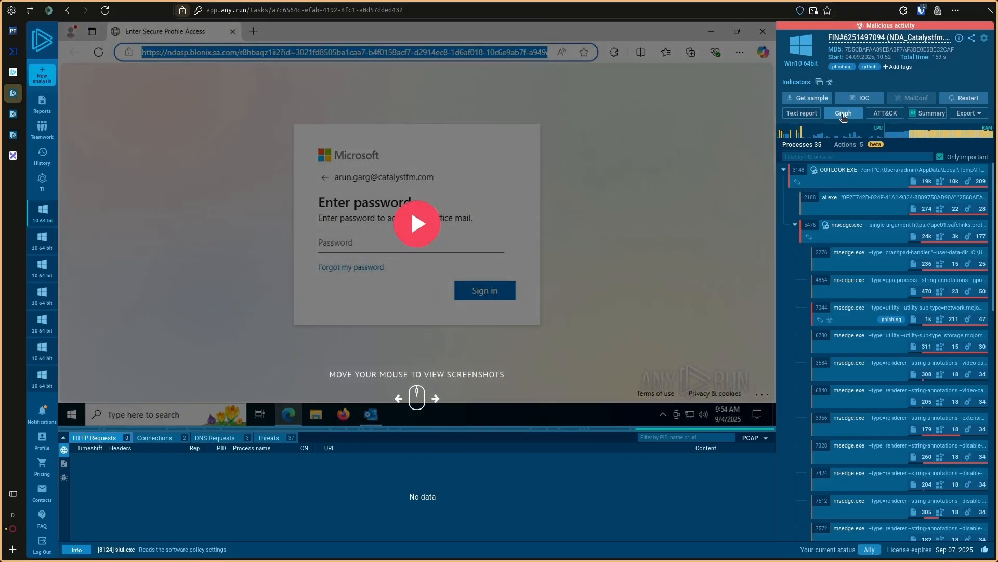
- Examine the process graph from outlook.exe to the msedge.exe process tagged #PHISHING
click(844, 114)
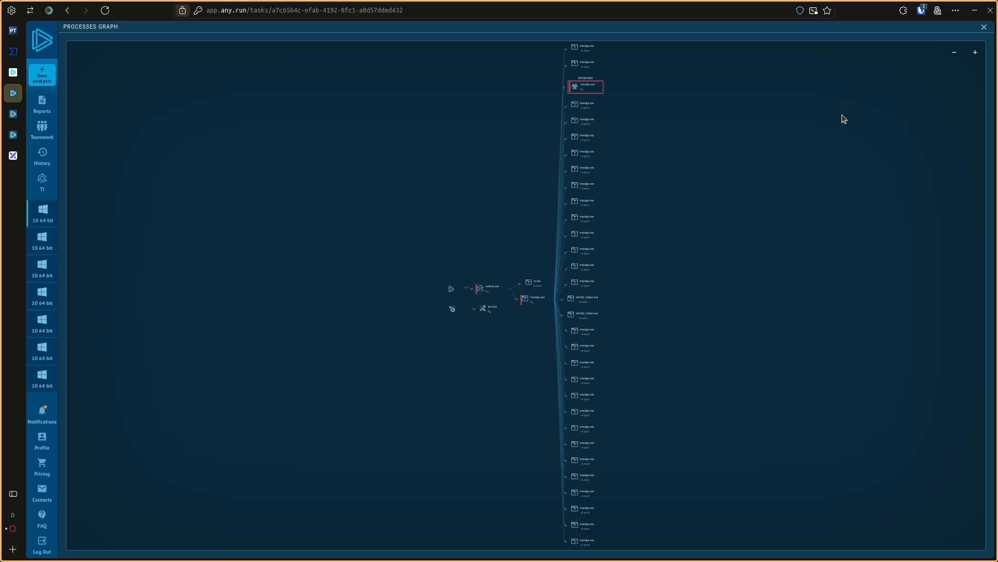
scroll(547, 311, up, 5)
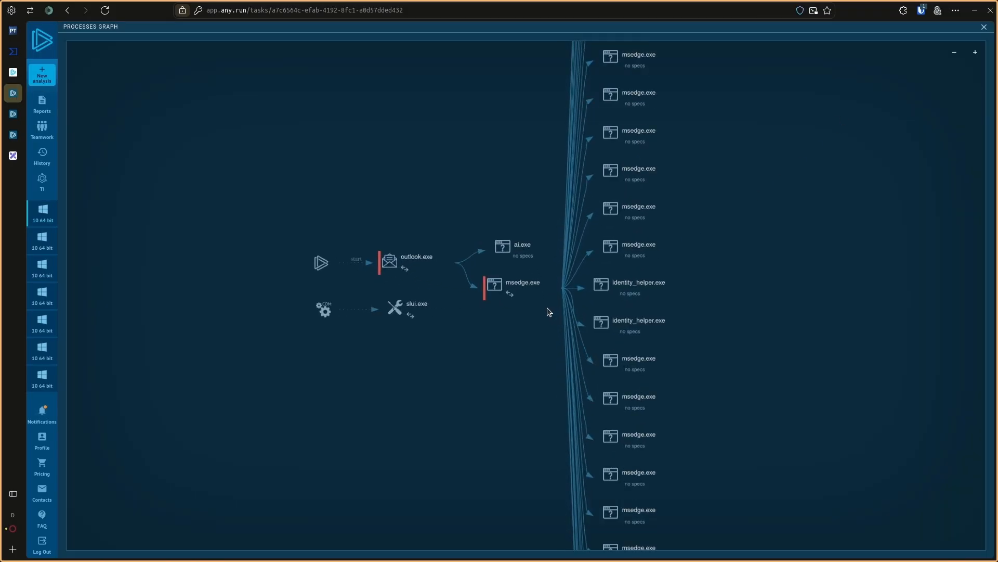
scroll(548, 310, up, 1)
drag(774, 153, 760, 504)
drag(733, 266, 728, 457)
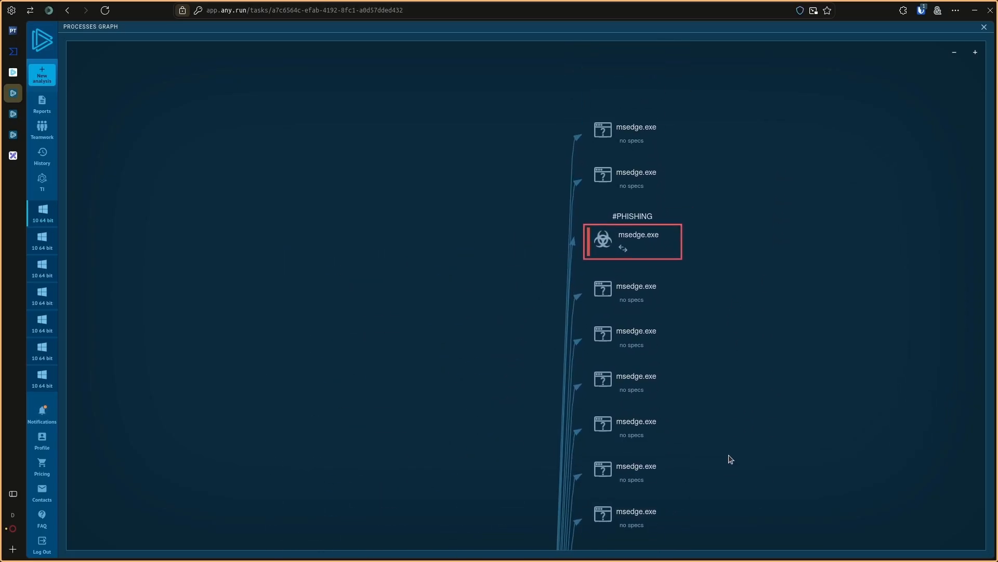
click(984, 27)
- Review the analysis's MITRE ATT&CK matrix and its AI-generated malware summary
click(884, 114)
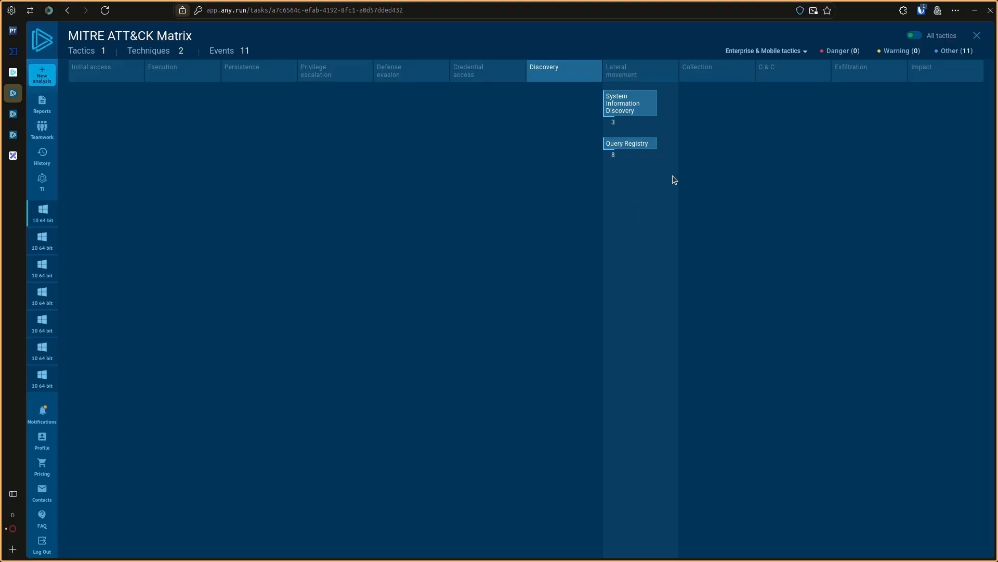
click(977, 35)
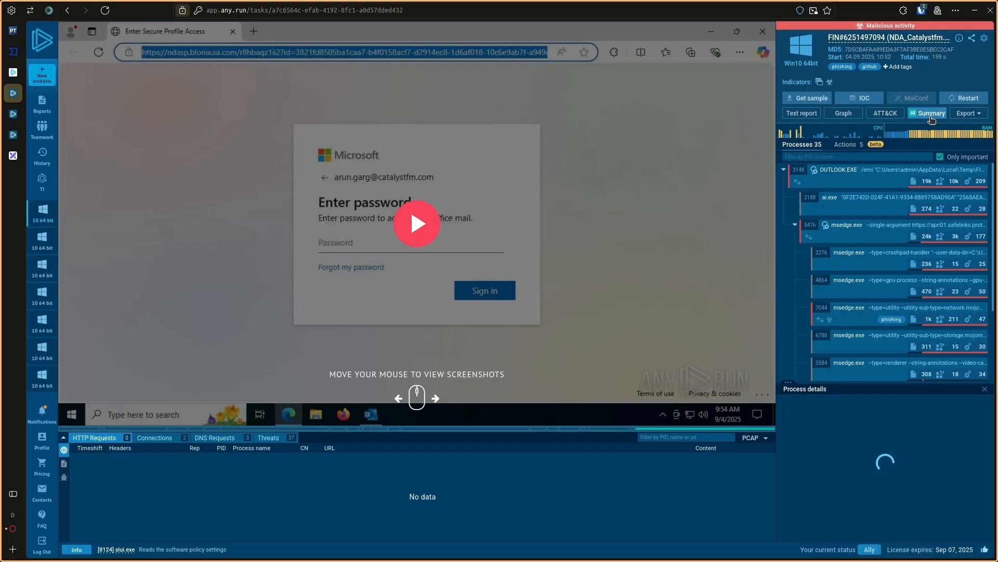
click(931, 114)
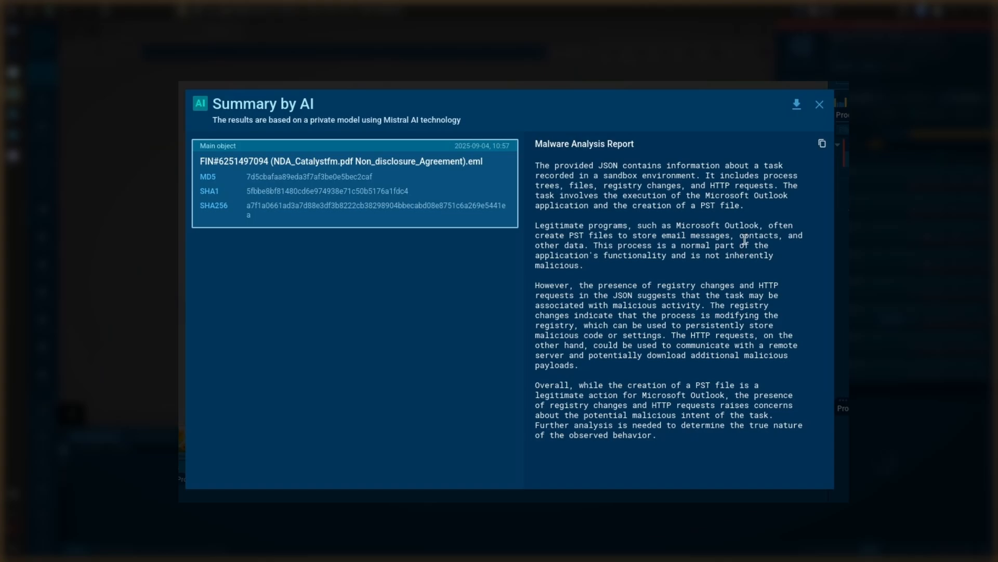
click(820, 105)
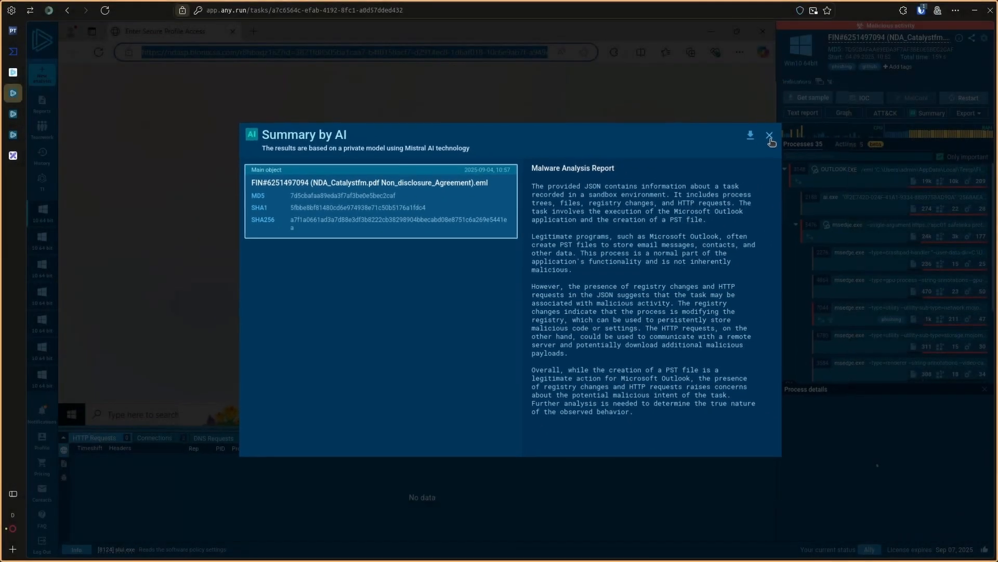
click(977, 115)
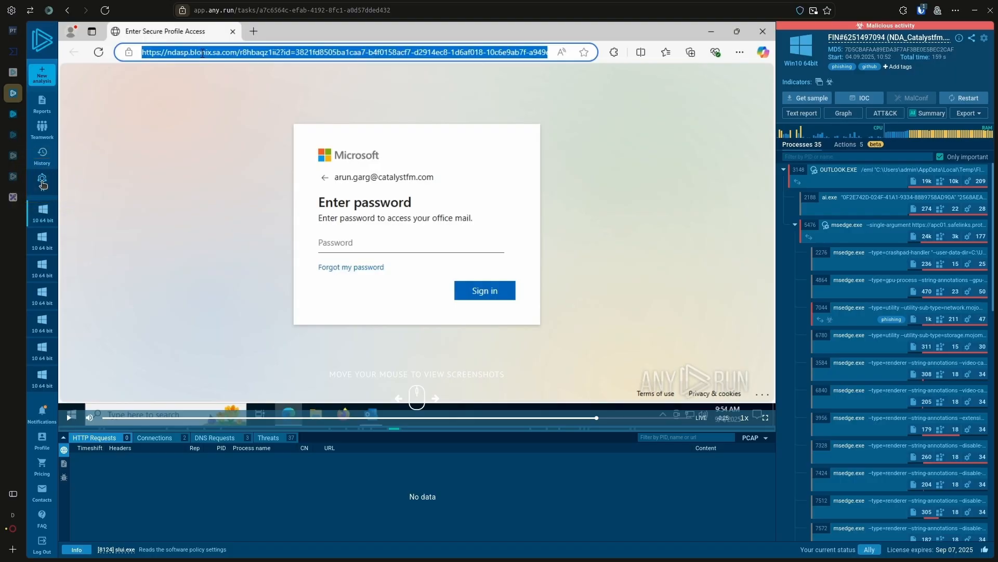
- Look up the domain name ndasp.blonix.sa.com in Threat Intelligence
click(43, 183)
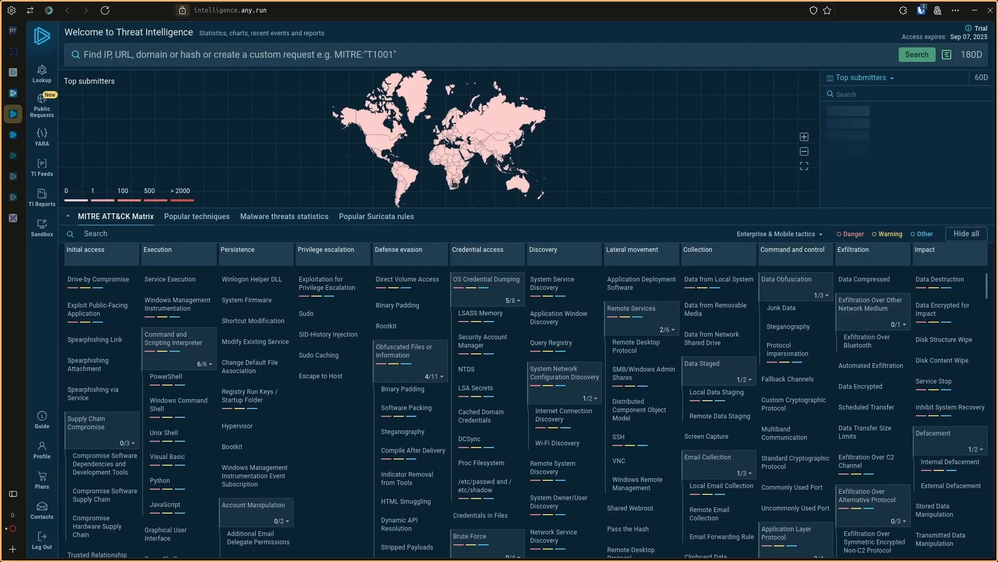
click(41, 78)
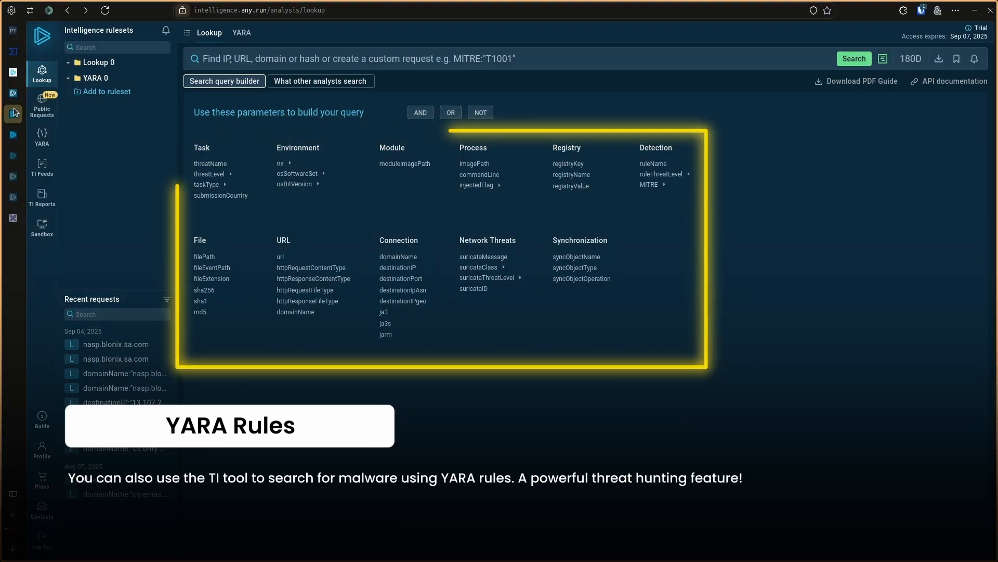
click(387, 258)
click(855, 59)
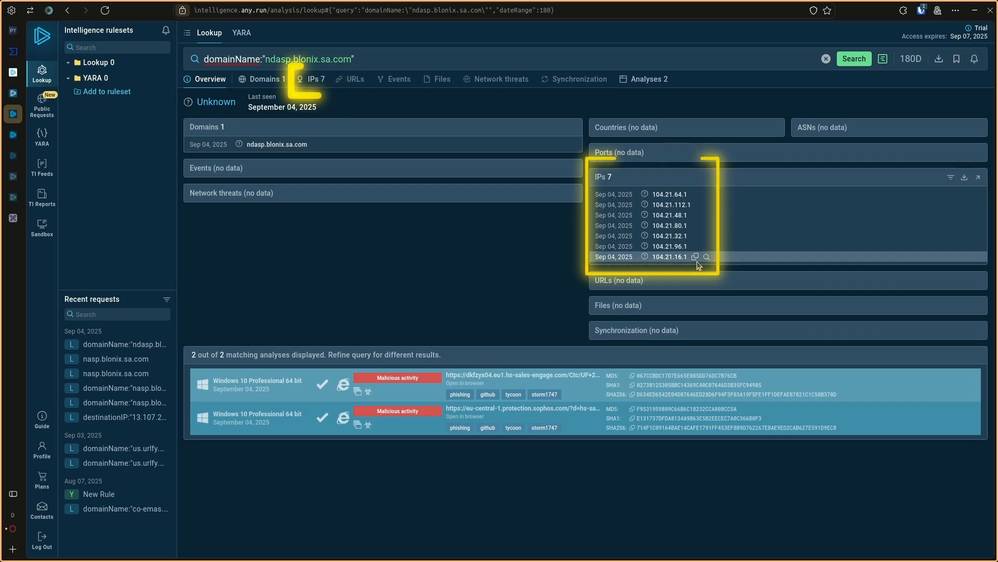
- Review the IP addresses and sandbox analyses linked to the looked-up domain
click(311, 79)
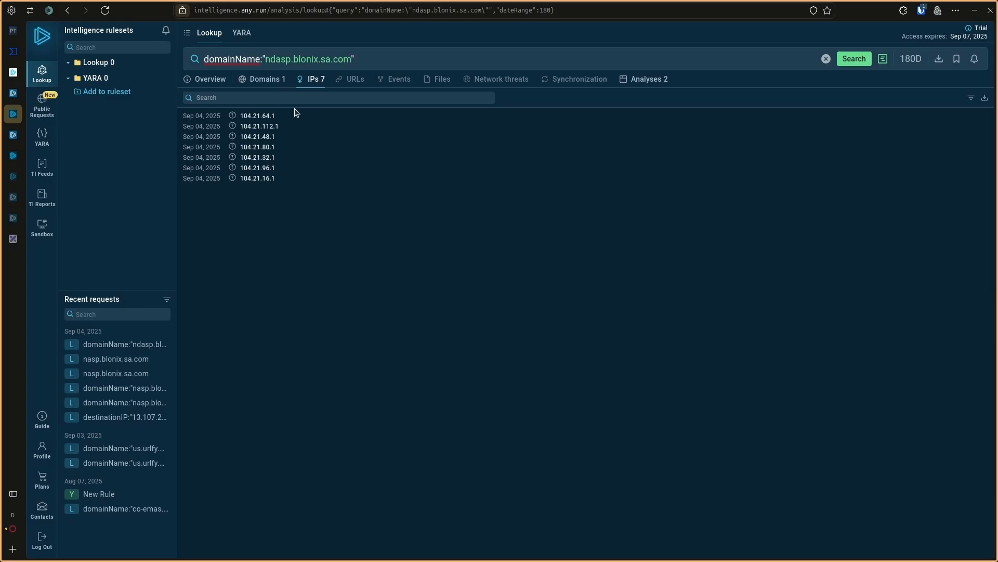
click(206, 81)
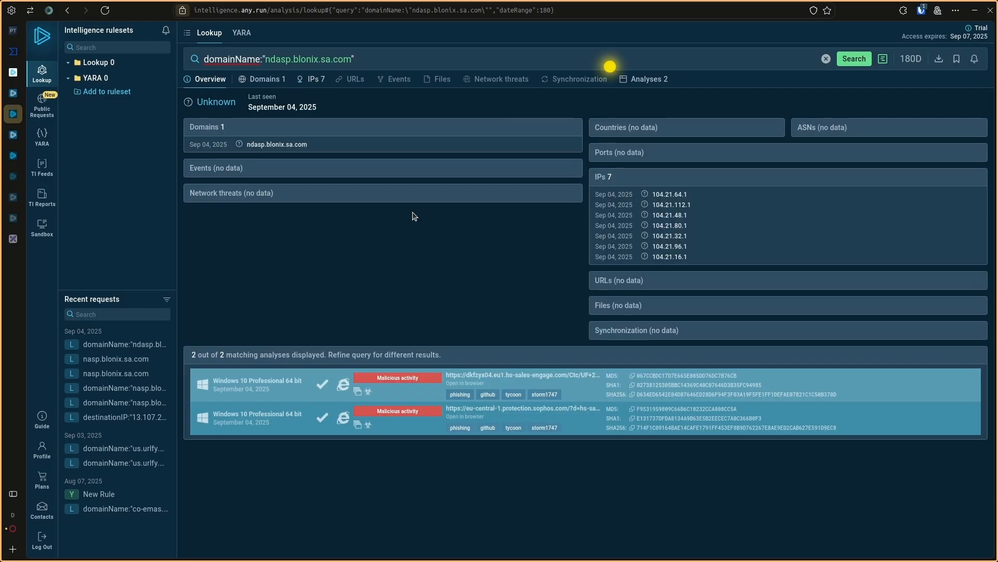
click(642, 79)
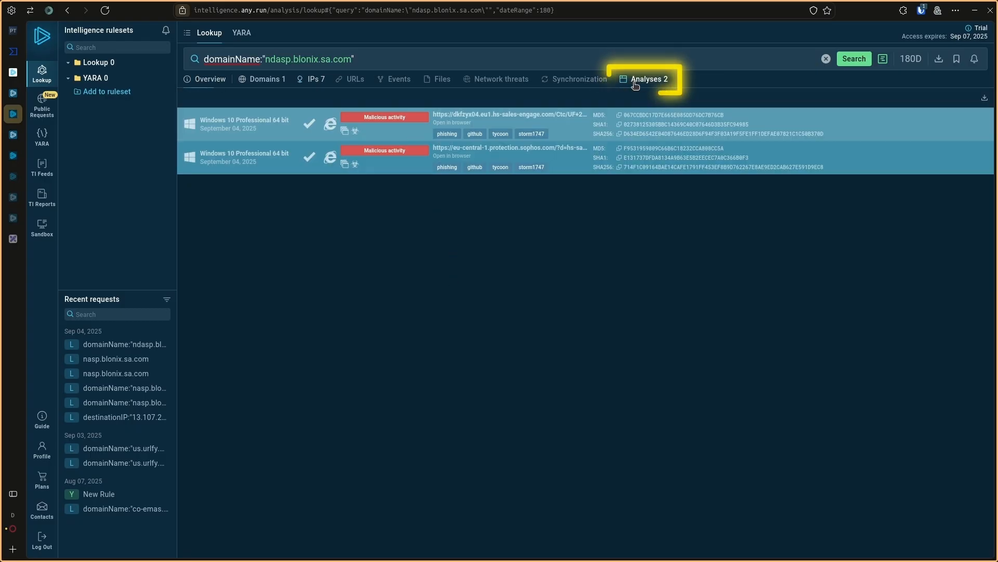
- Open the first matching Windows 10 analysis from the domain lookup in the sandbox
click(261, 131)
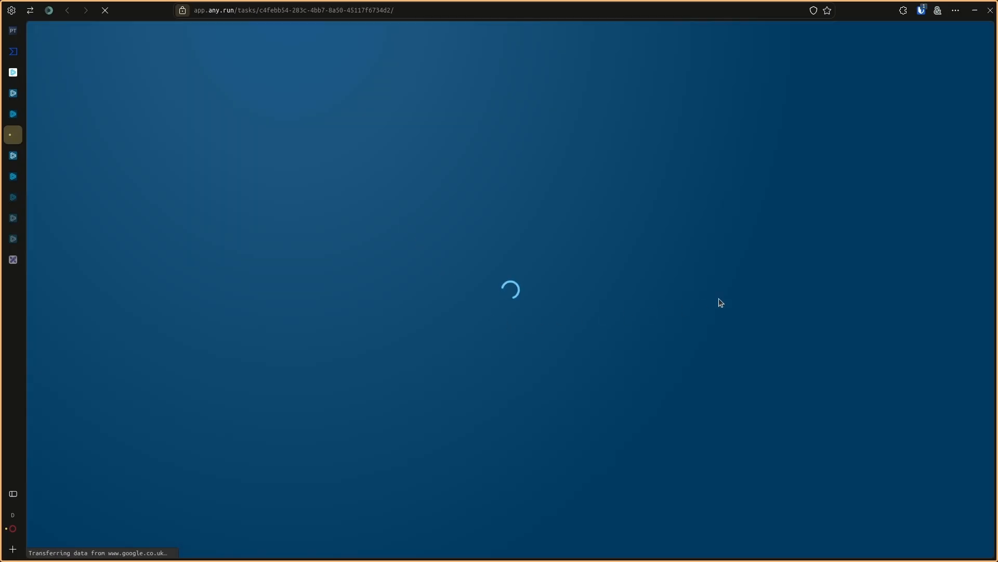
click(14, 95)
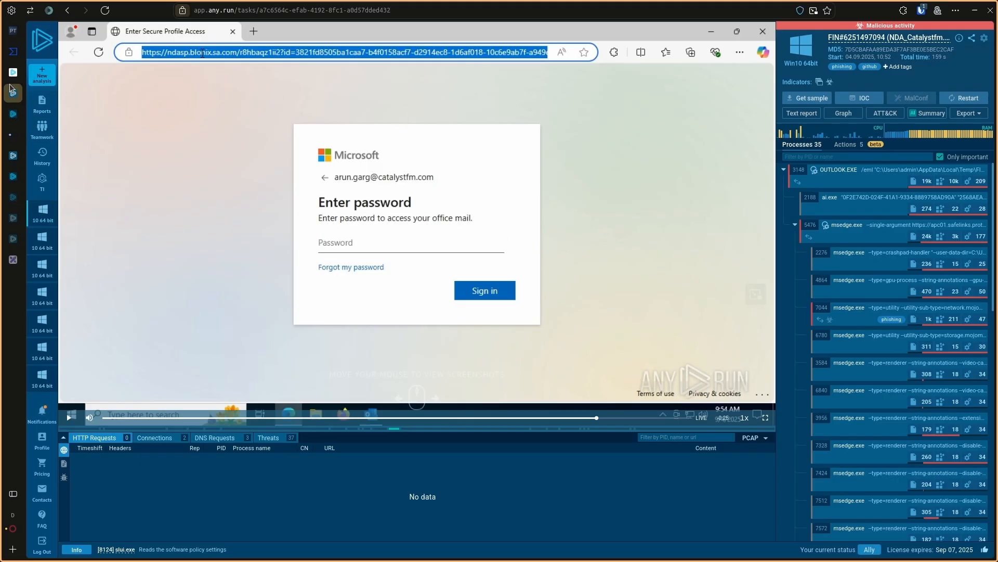
click(14, 136)
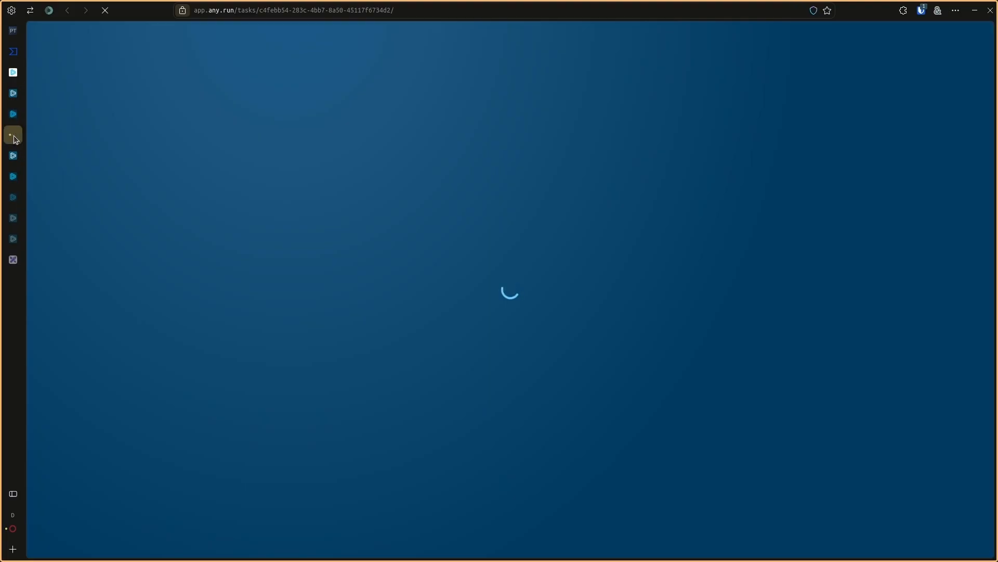
right_click(14, 135)
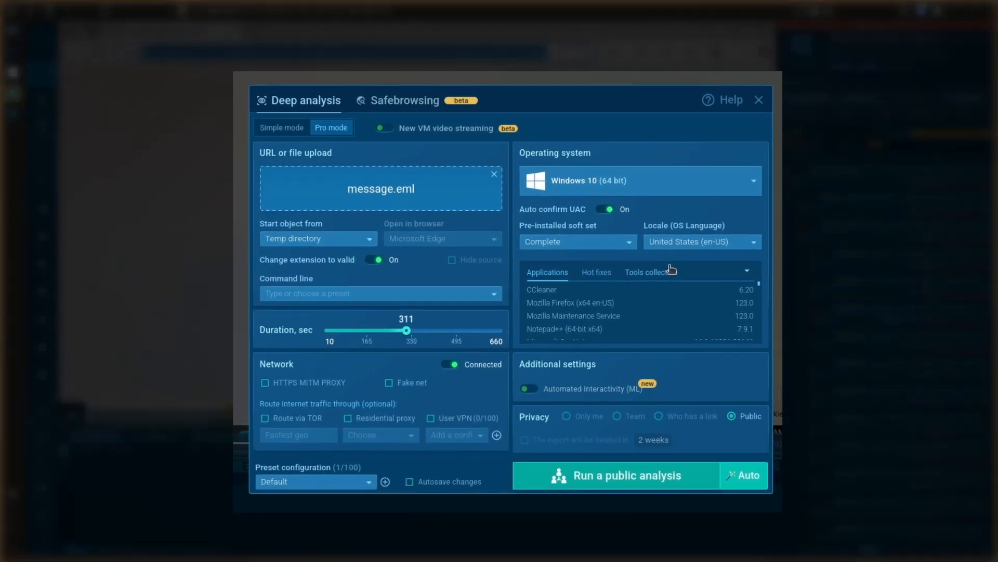
- Run a public Windows 10 (64 bit) analysis of message.eml and approve all suggested actions for its Dowód Przelewu.zip attachment
scroll(619, 320, down, 5)
click(609, 481)
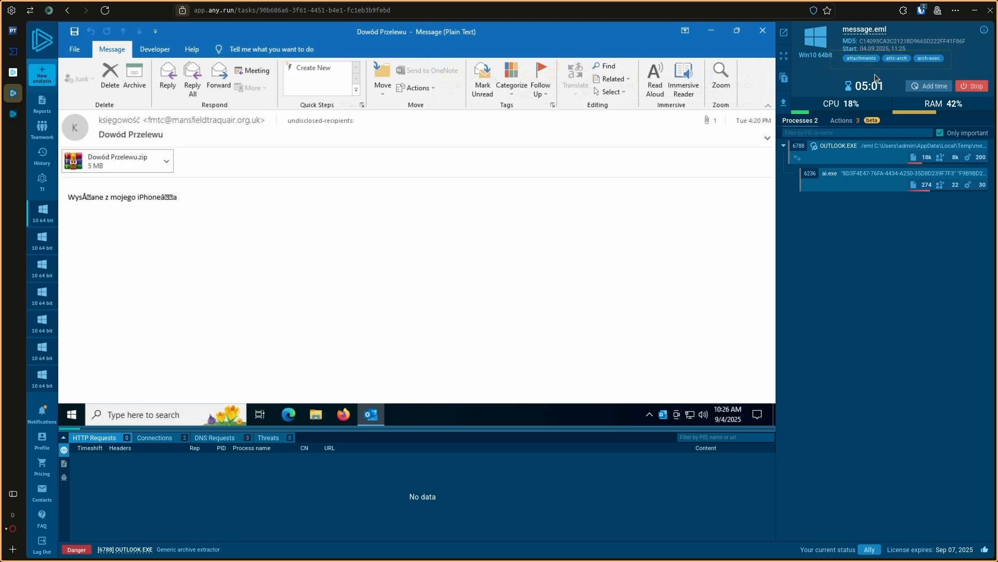
click(851, 123)
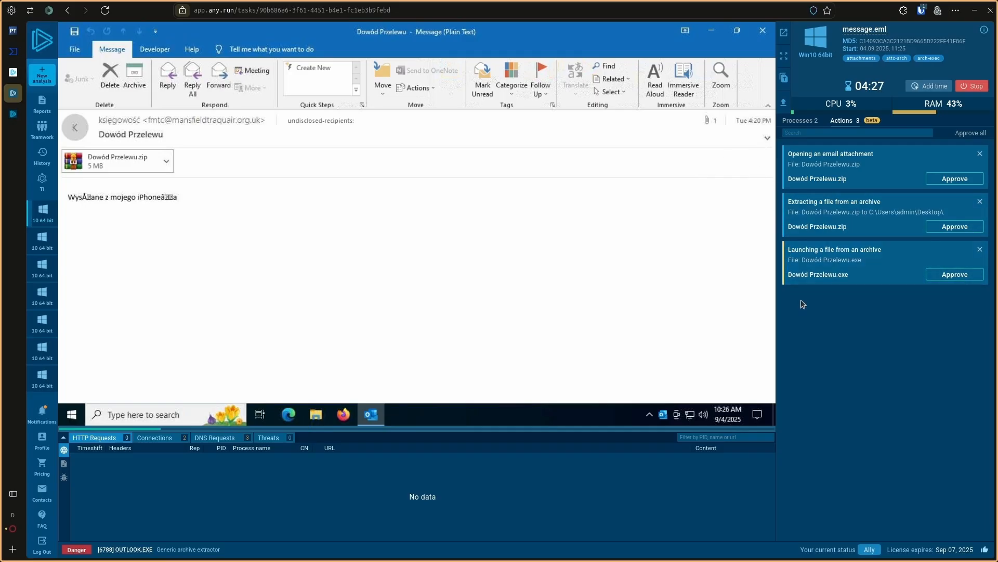
click(975, 134)
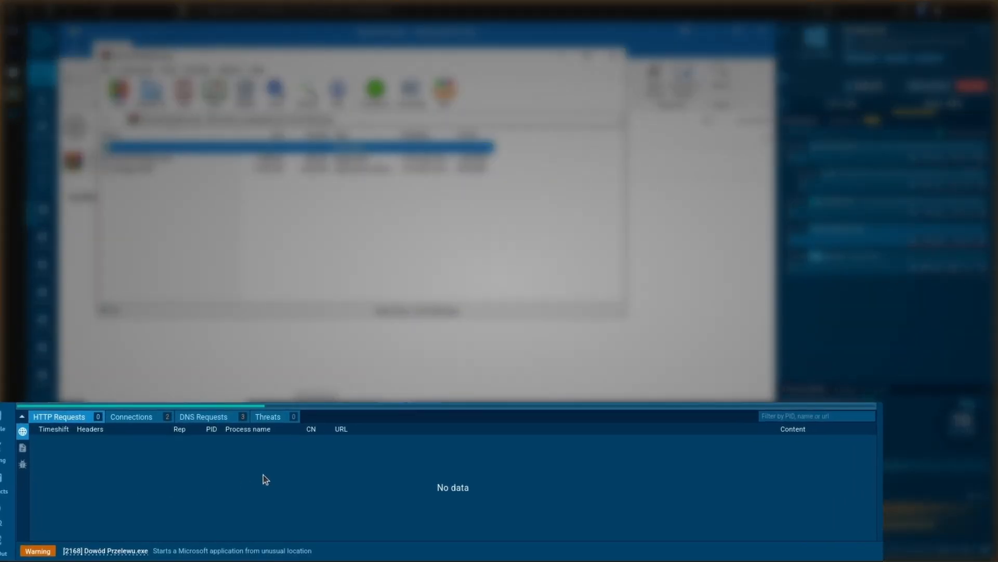
- Review the network connections, DNS requests and file modifications recorded in the message.eml analysis
click(132, 417)
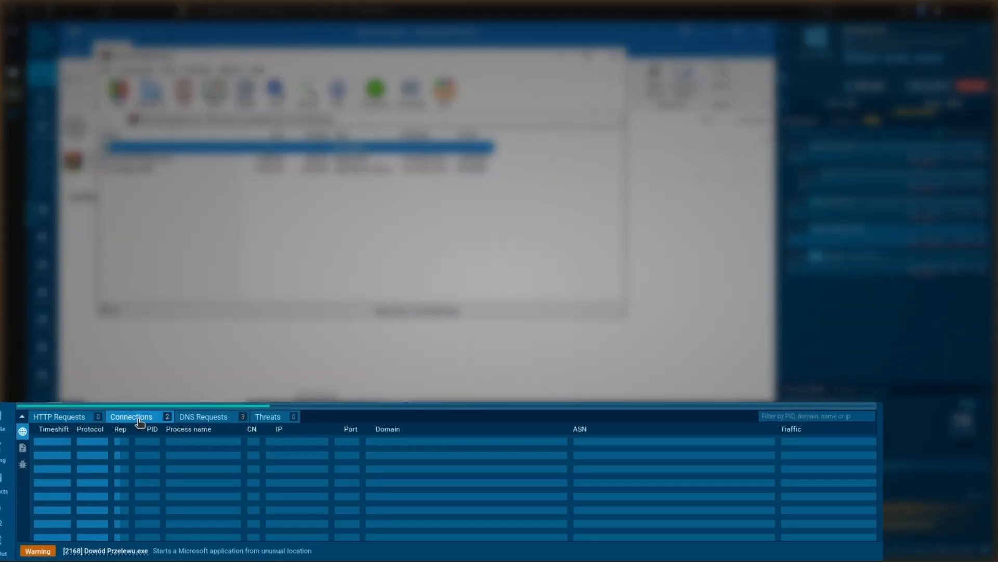
click(222, 420)
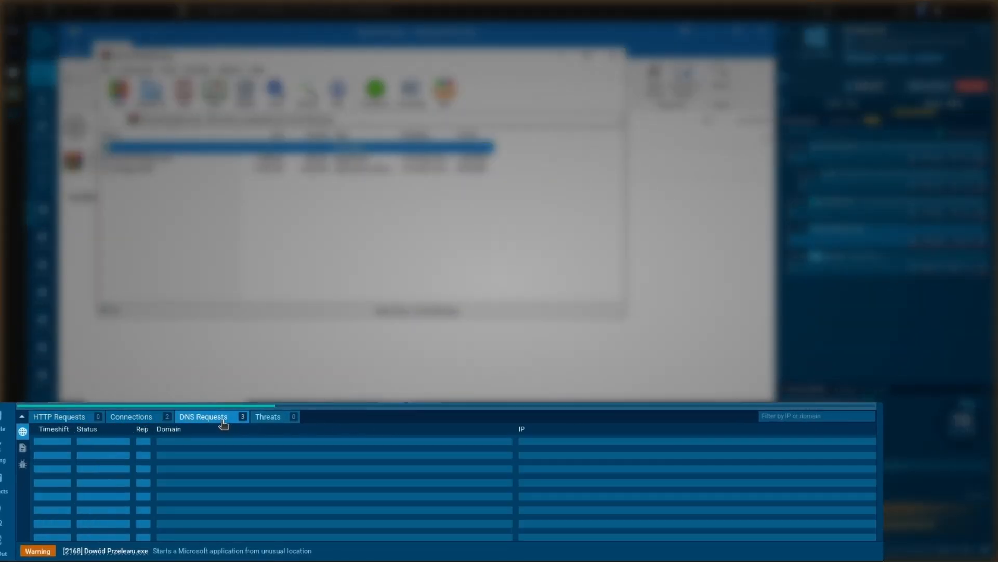
click(23, 448)
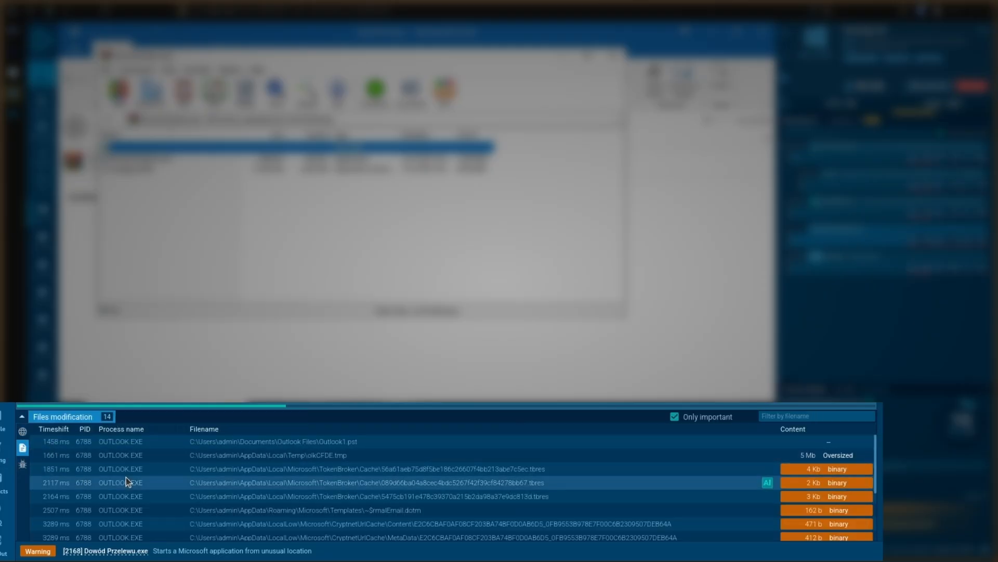
scroll(126, 478, down, 3)
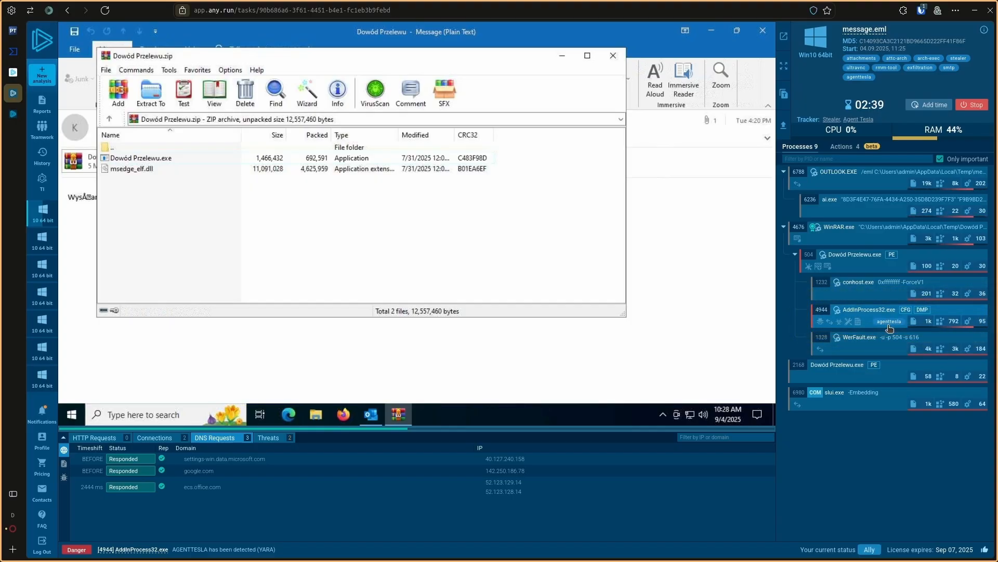
- Open the process details of AddInProcess32.exe and review its danger indicators
click(864, 311)
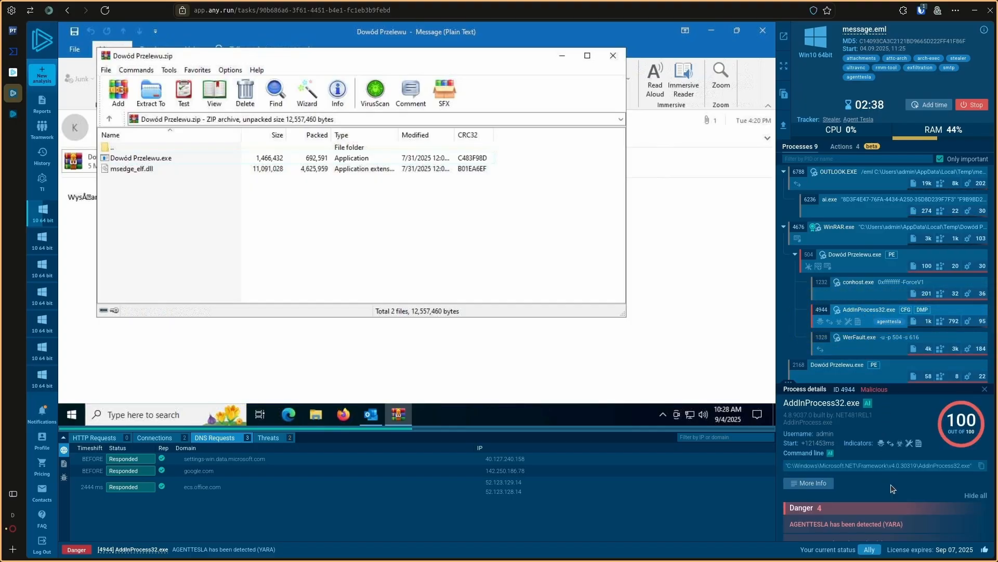
scroll(892, 490, down, 2)
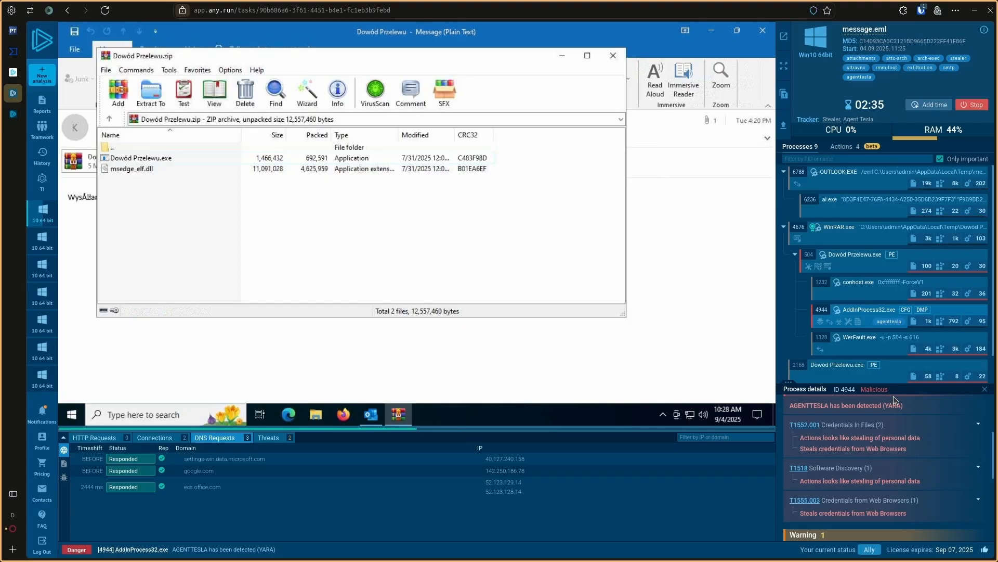
- Review the remaining danger, warning and other indicators listed in the process details of AddInProcess32.exe
scroll(907, 454, down, 5)
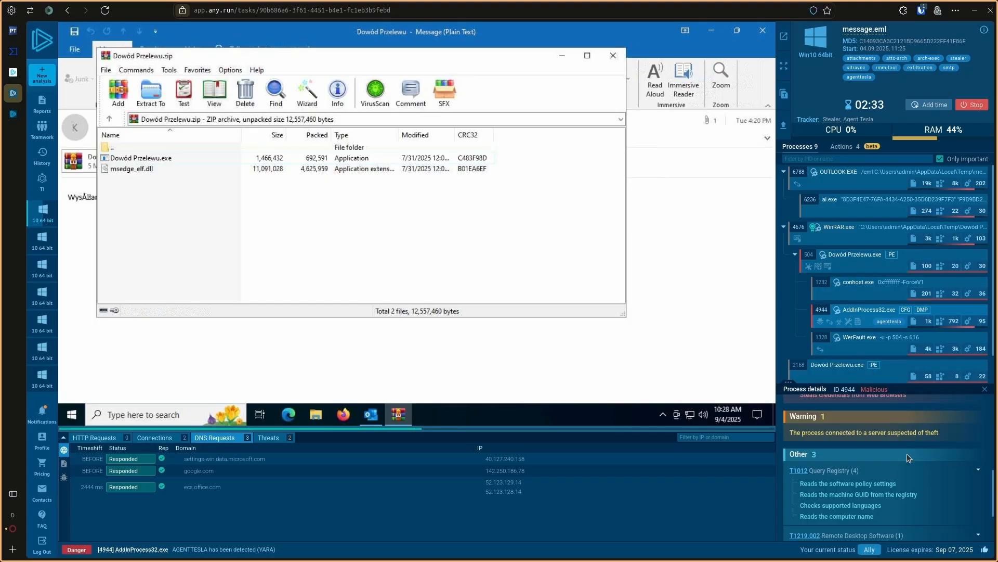
scroll(907, 454, down, 2)
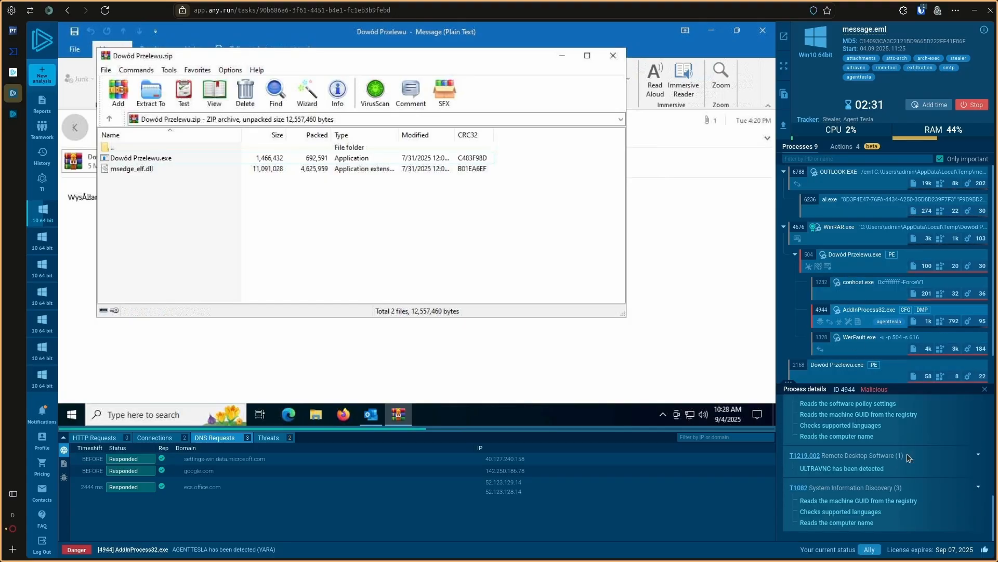
scroll(881, 447, up, 4)
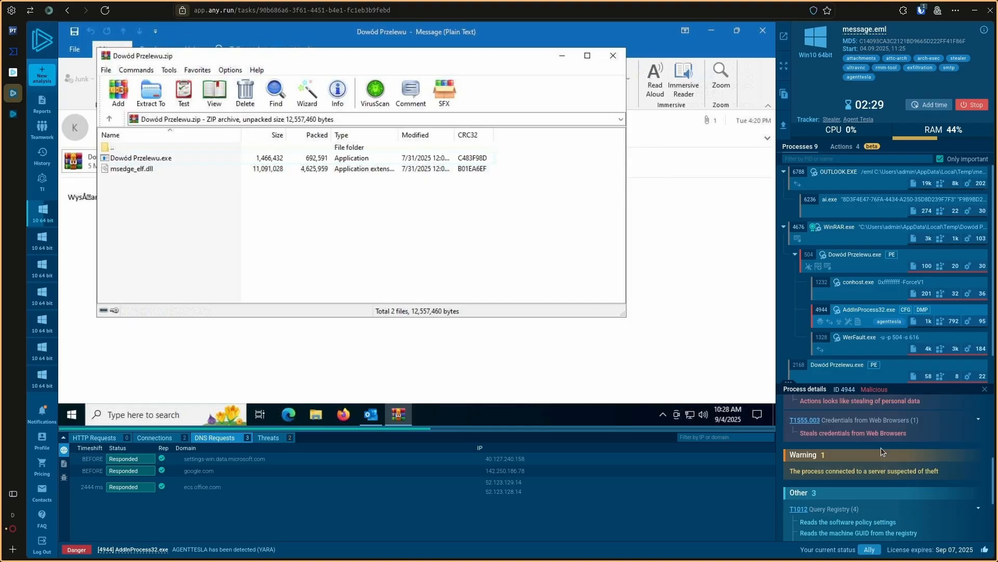
scroll(877, 485, up, 1)
scroll(879, 491, up, 2)
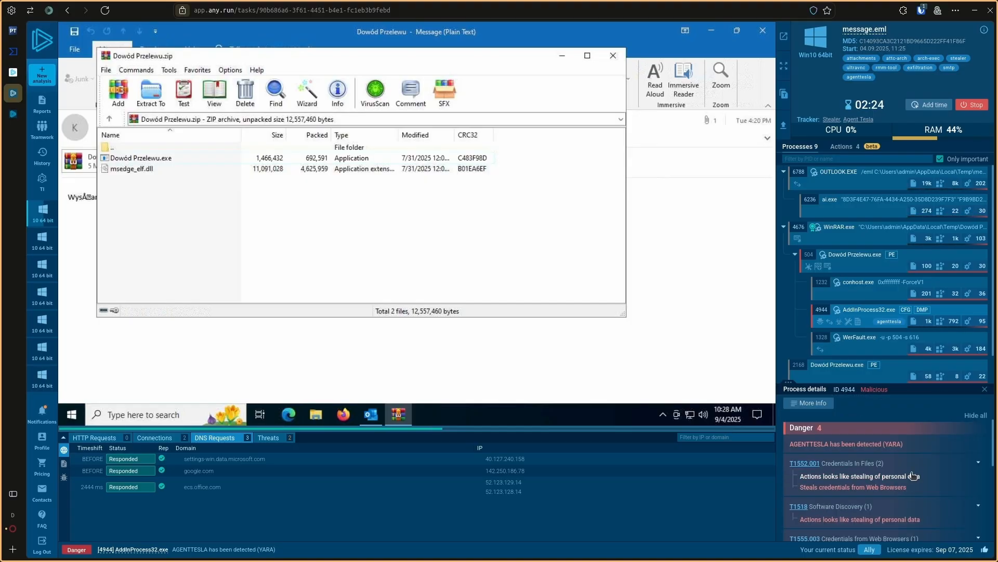
scroll(905, 465, up, 2)
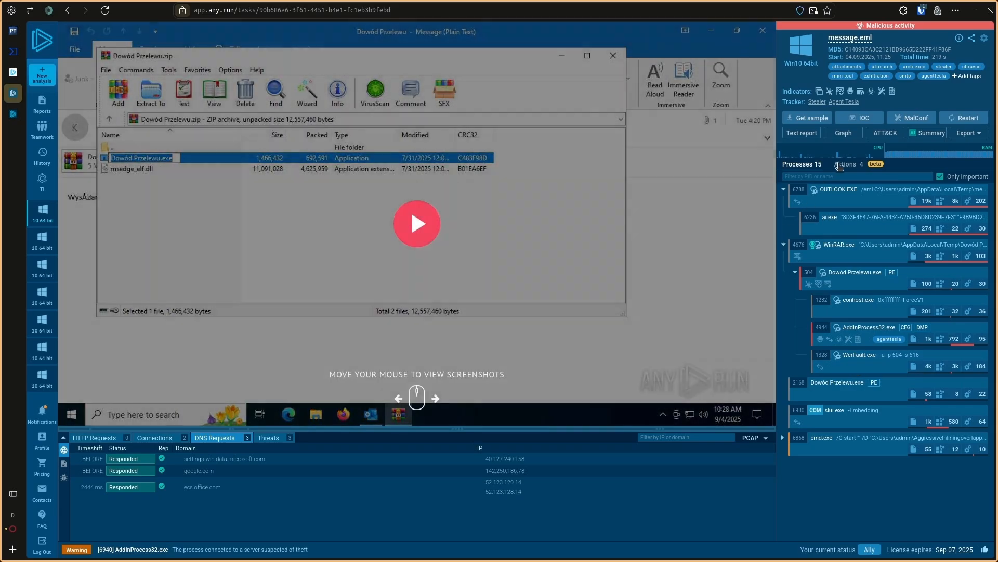
- Review the approved automated actions and the process details of Dowód Przelewu.exe (PID 504) and AddInProcess32.exe (PID 4944)
click(831, 167)
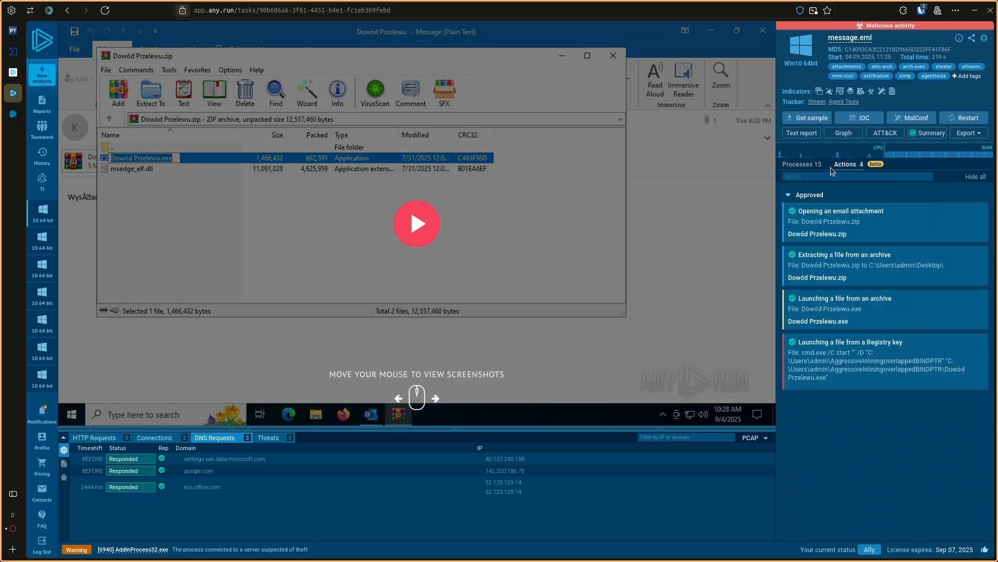
click(804, 169)
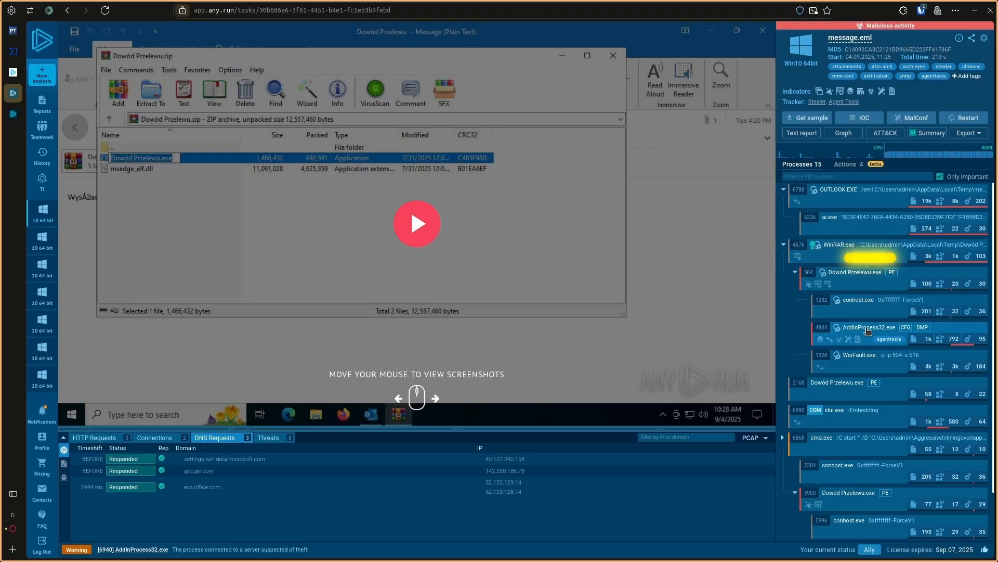
click(851, 274)
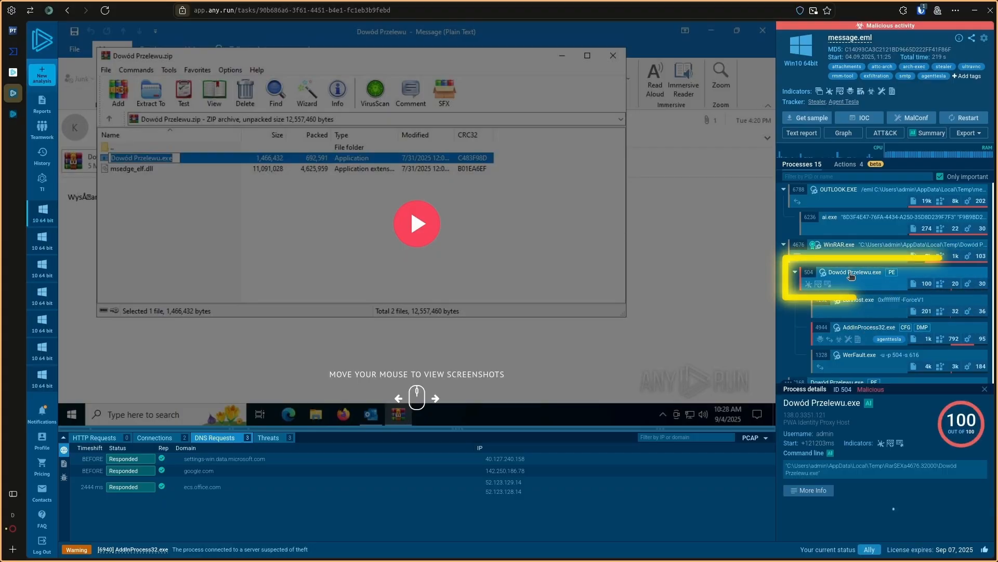
click(873, 329)
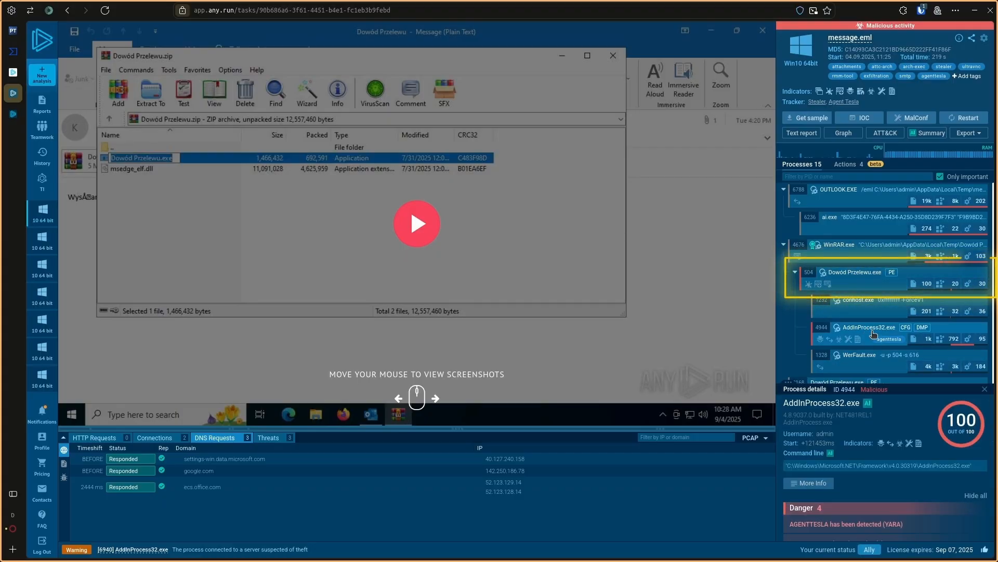
scroll(867, 475, down, 1)
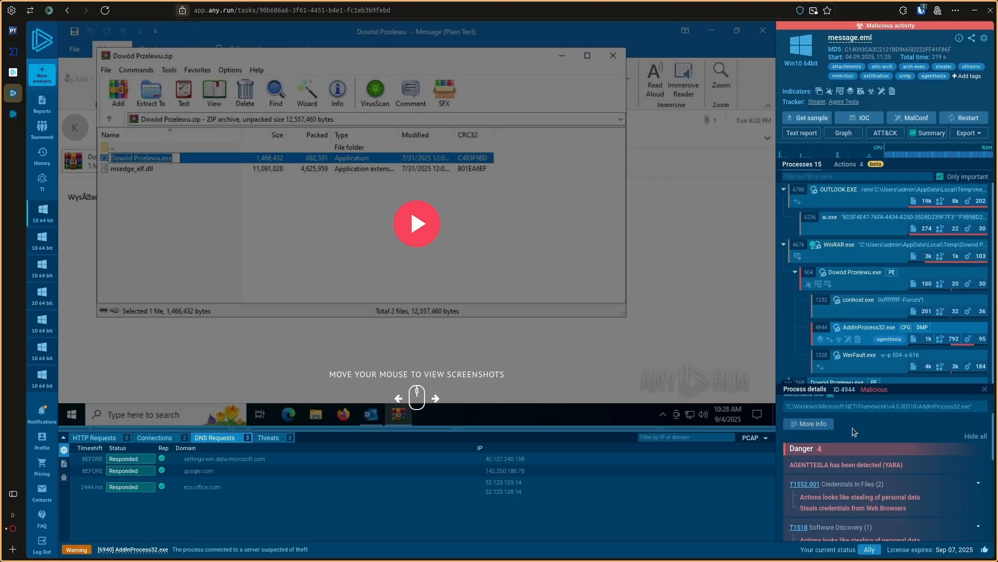
scroll(854, 431, up, 1)
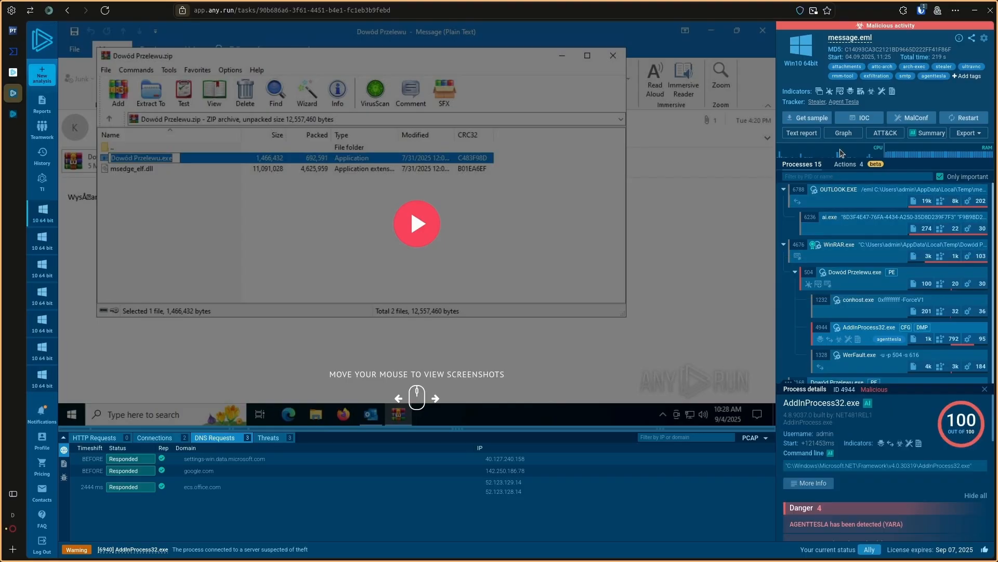
- Inspect the #AGENTTESLA process from the processes graph, including its advanced details and the AGENTTESLA YARA detection
click(843, 134)
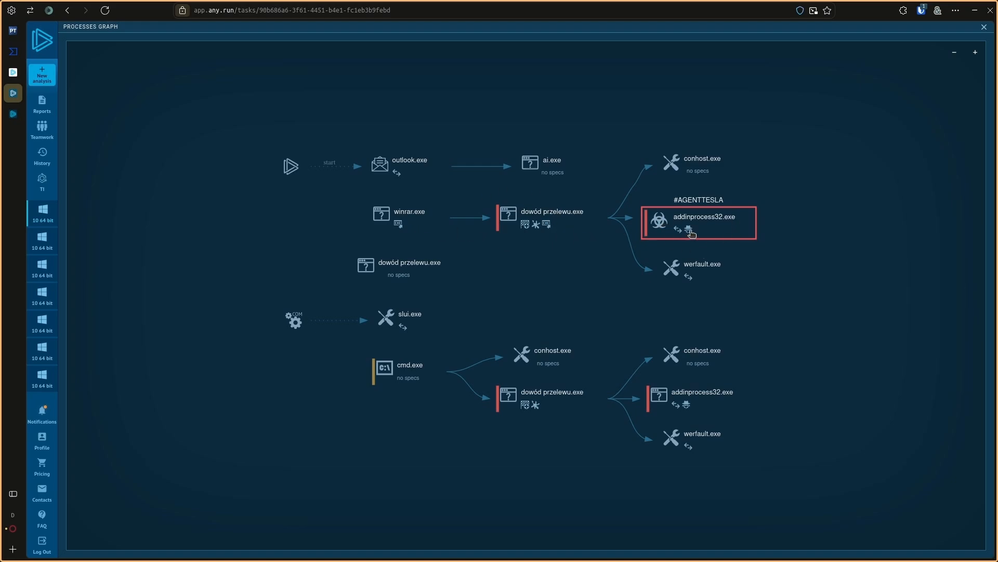
click(724, 217)
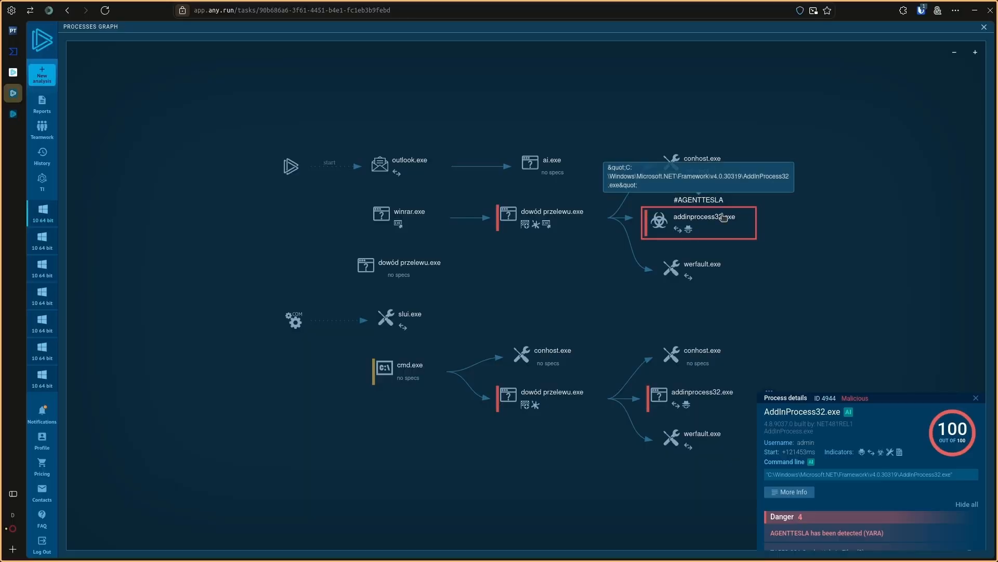
click(790, 492)
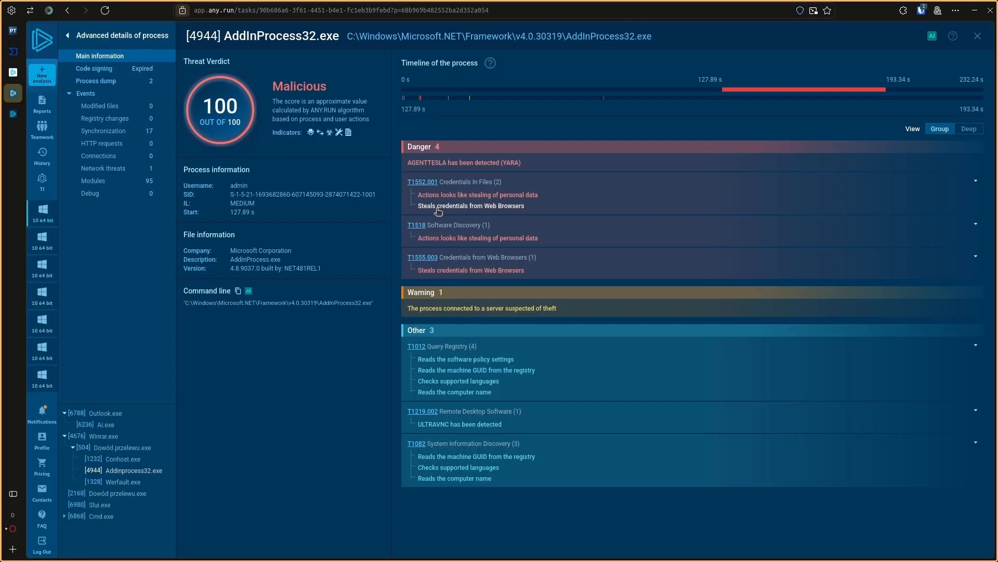
click(438, 163)
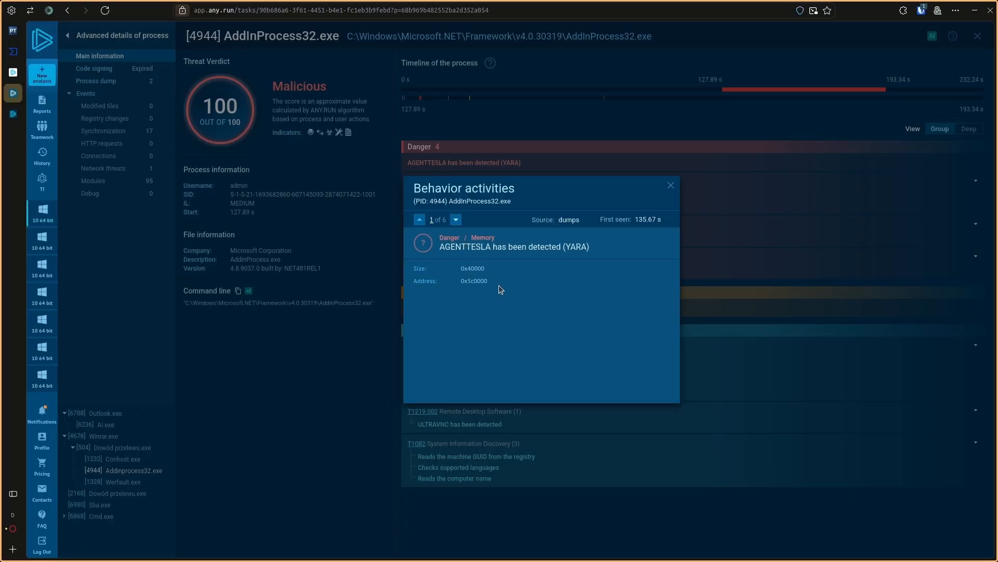
click(674, 186)
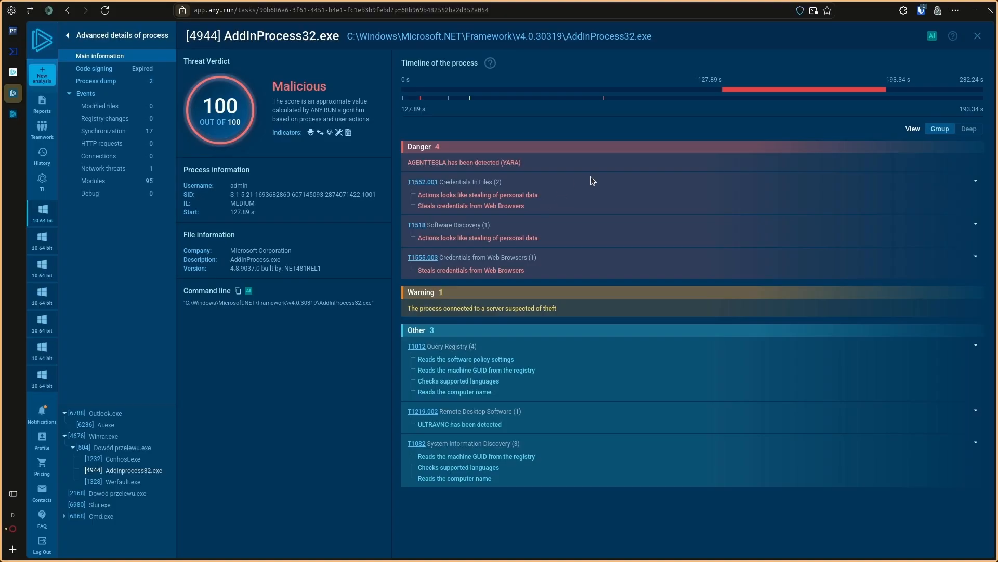
click(978, 36)
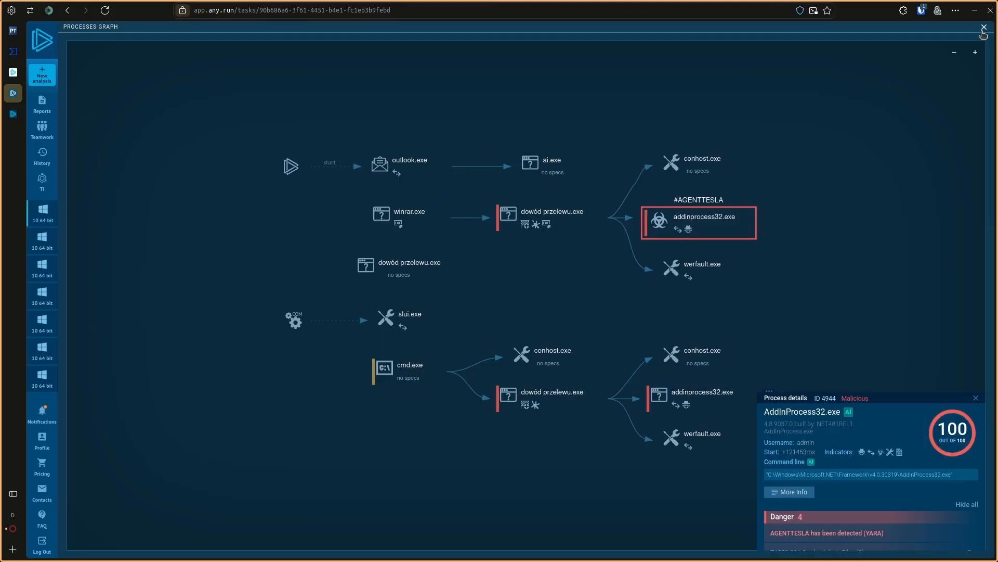
click(984, 29)
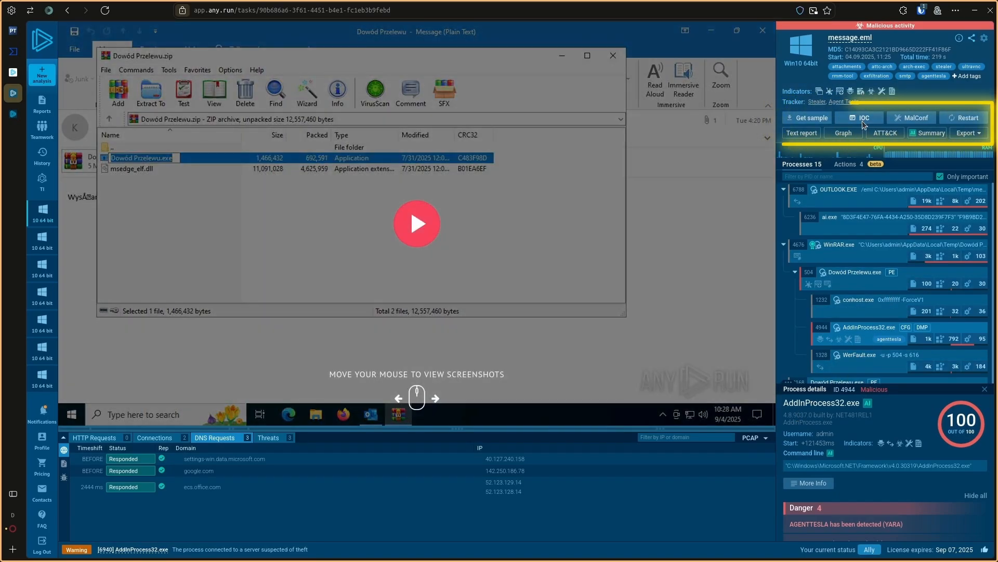
- Review the summary of indicators of compromise and the extracted AgentTesla malware configuration for message.eml
click(861, 118)
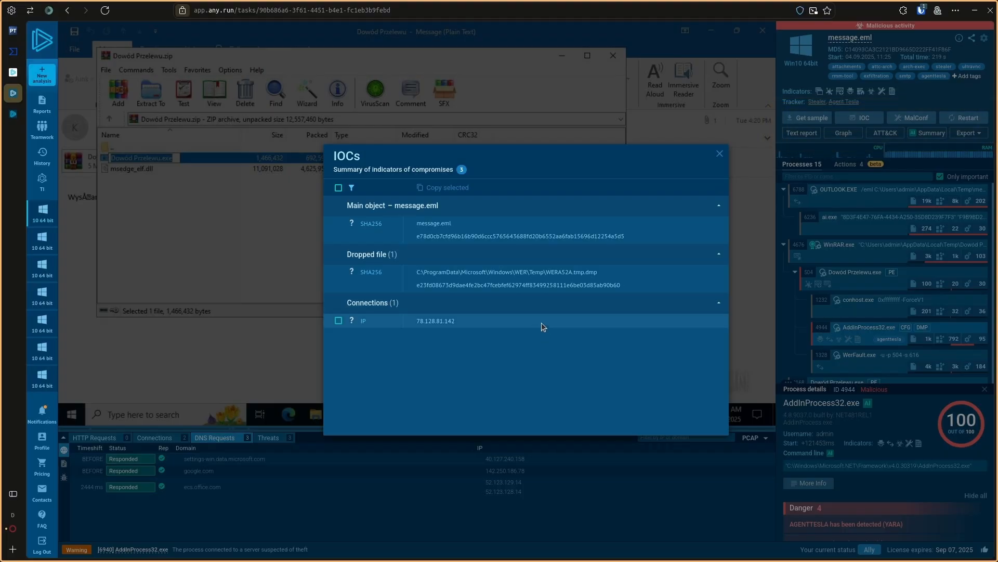
click(719, 153)
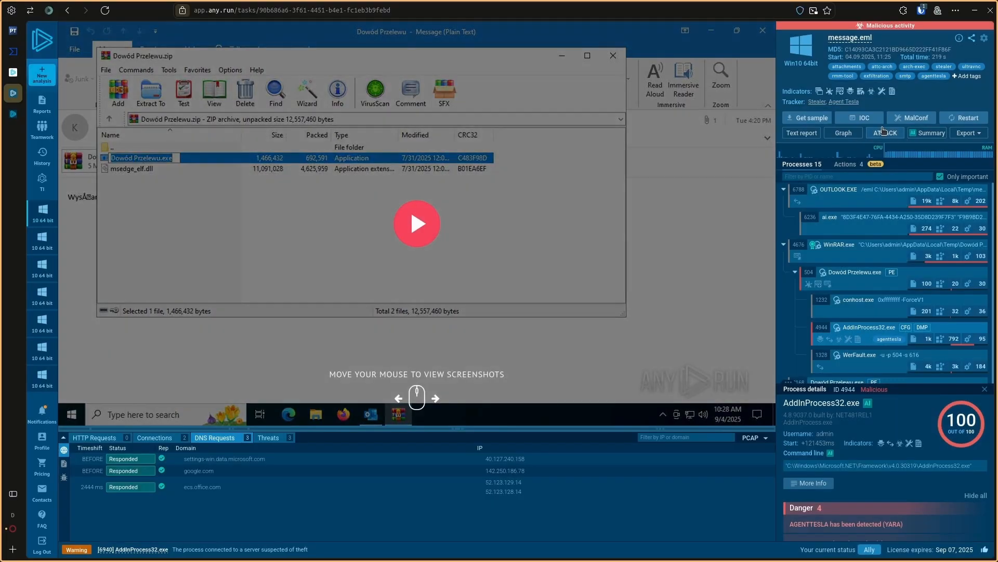
click(918, 119)
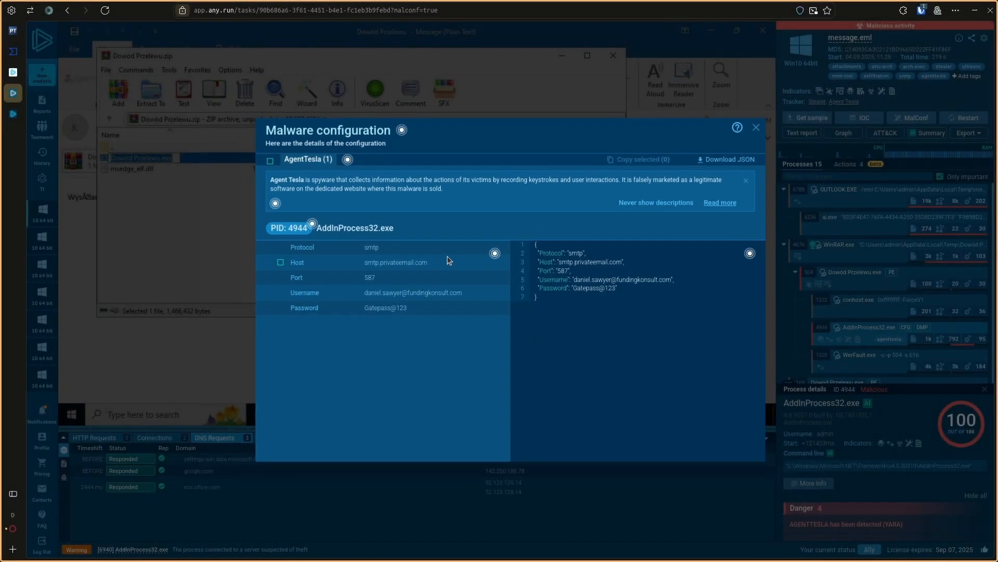
click(804, 94)
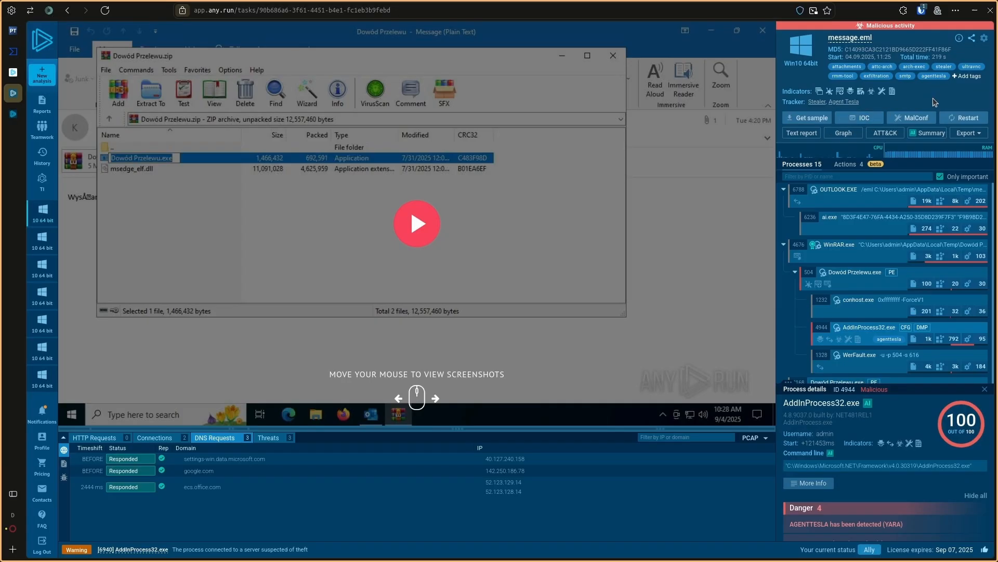
- Show the advanced details of Dowód Przelewu.exe (PID 504) in Deep view and copy the dropped executable's SHA256 hash
click(856, 272)
click(809, 483)
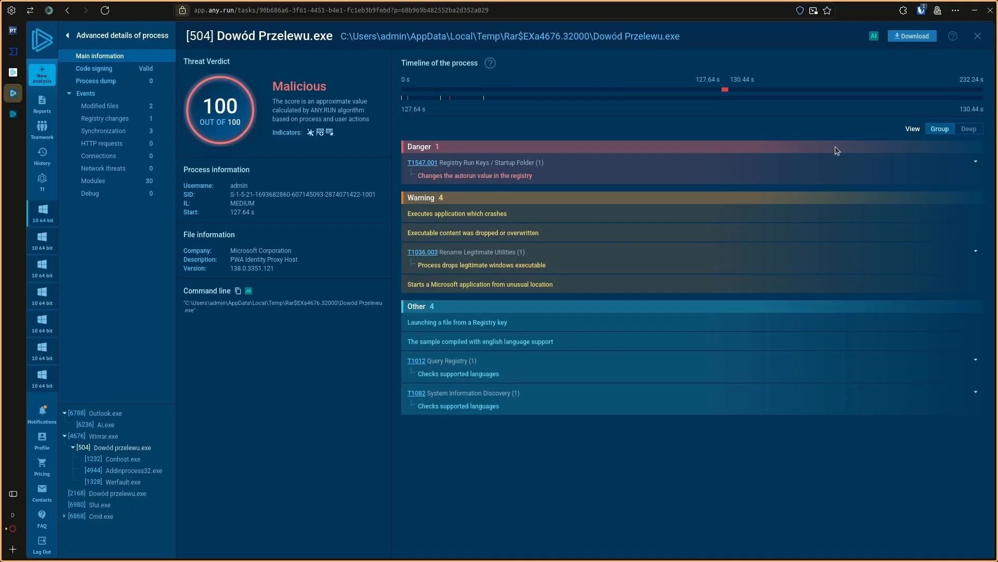
click(968, 129)
double_click(637, 196)
key(ctrl+c)
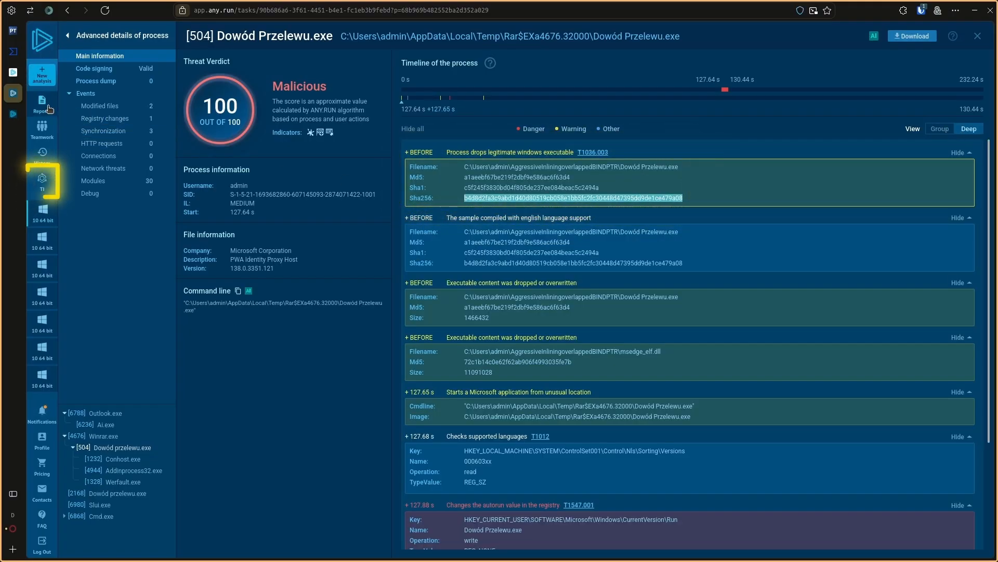
- Switch to ANY.RUN Threat Intelligence Lookup and search for the copied hash using the sha256 parameter
click(42, 179)
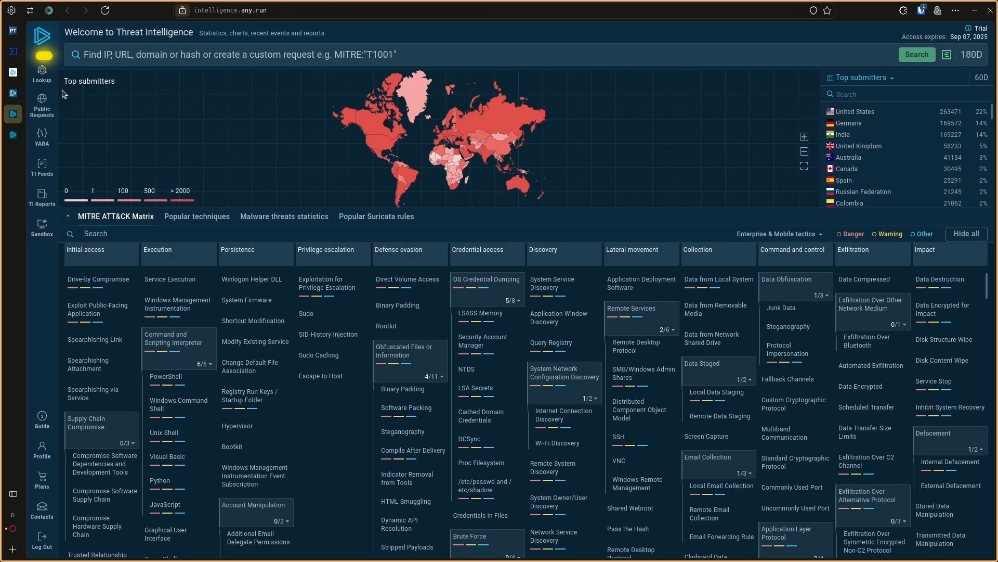
click(42, 73)
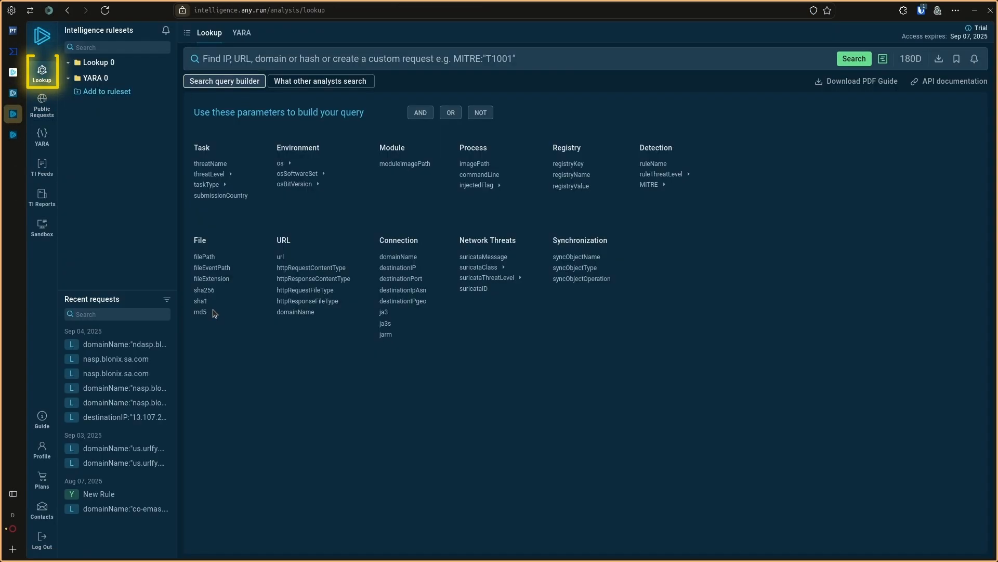
click(205, 290)
key(ctrl+v)
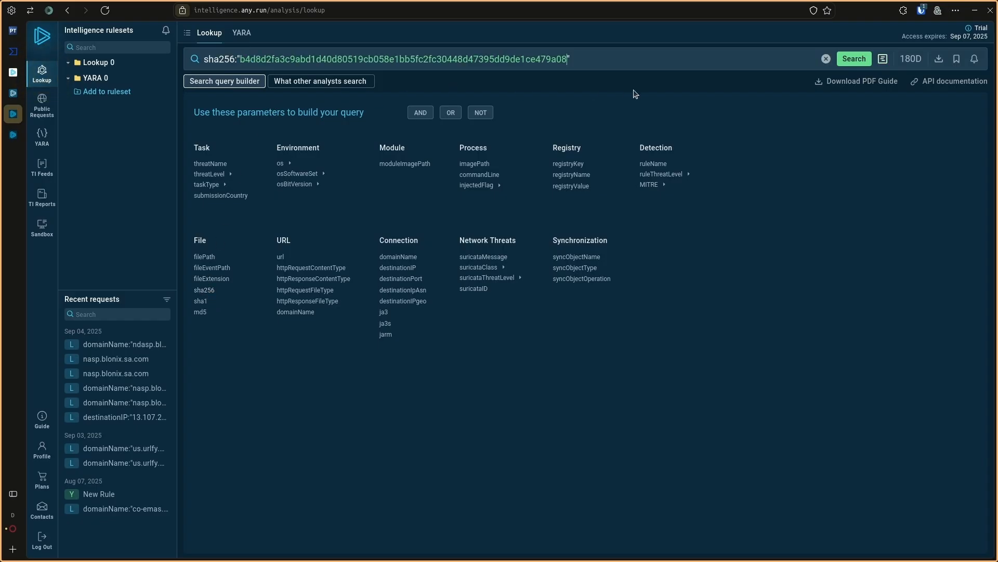
click(863, 60)
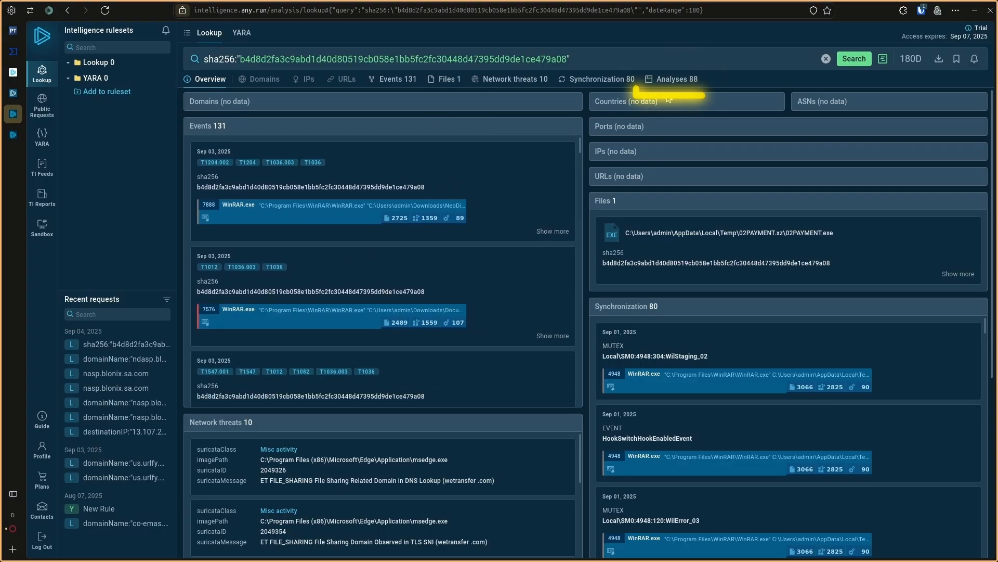
- Review the analyses, files and network threats associated with the hash in the lookup results
click(676, 79)
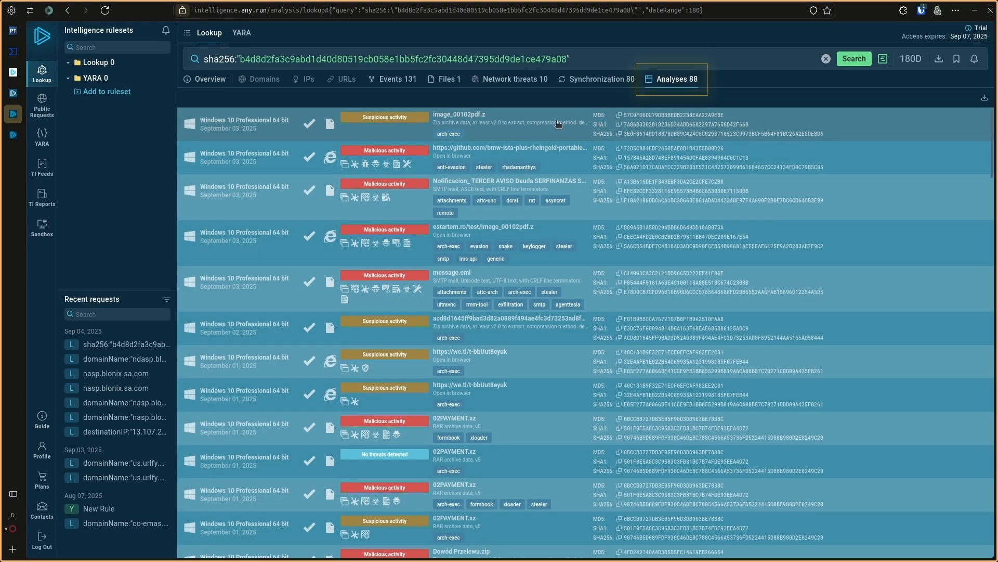
click(452, 81)
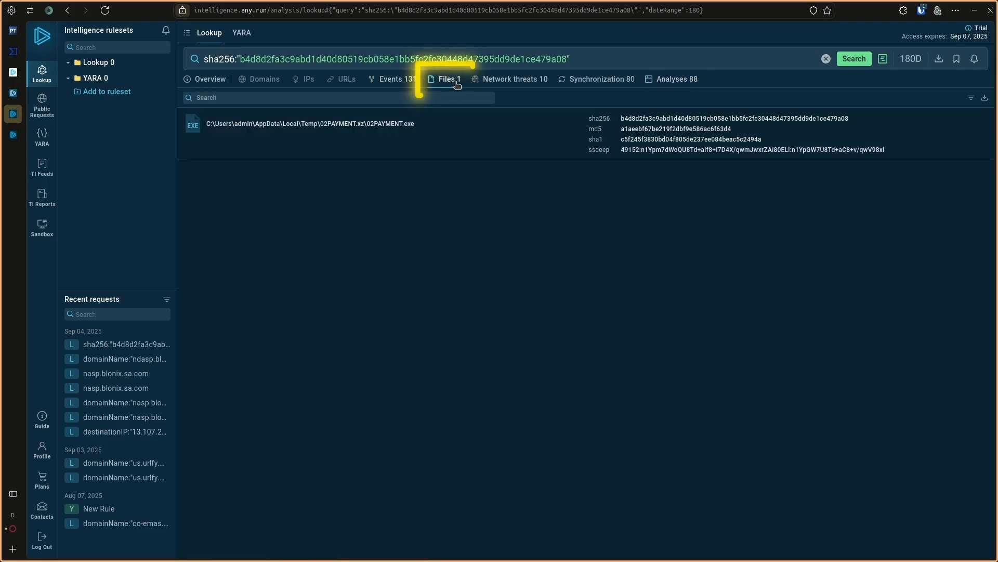
click(513, 79)
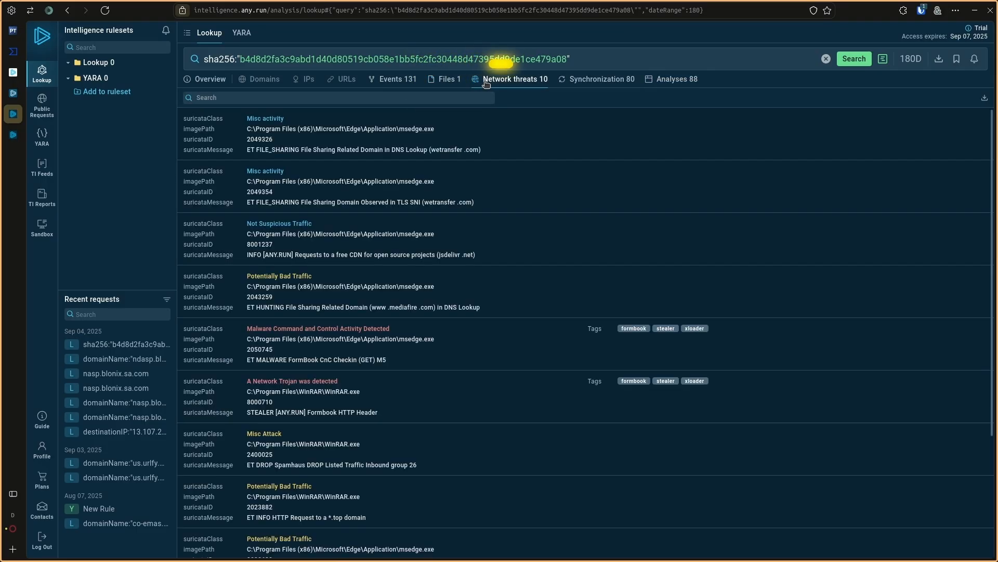